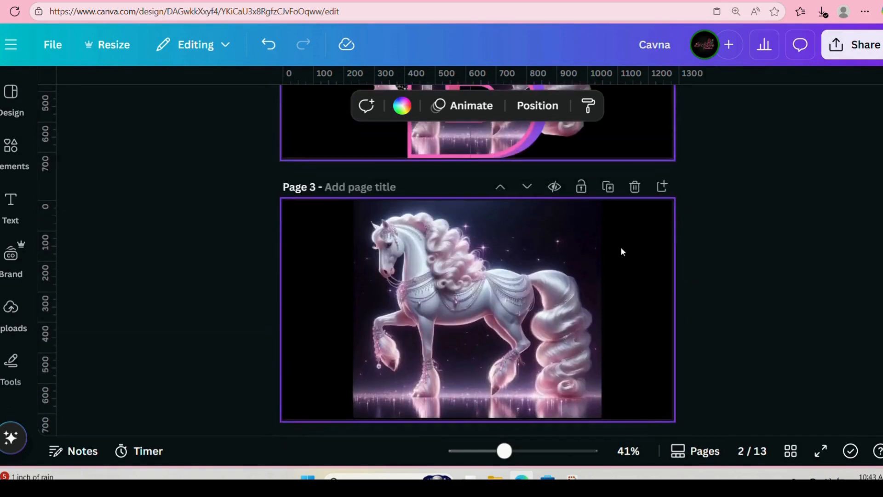
Add a letter B frame from the Letters frames to the blank page 1
scroll(620, 246, "up", 3)
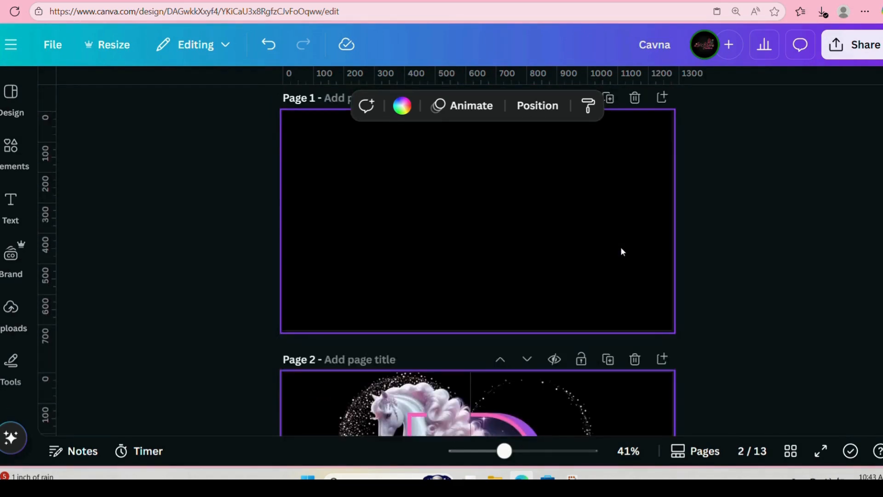
scroll(601, 244, "down", 3)
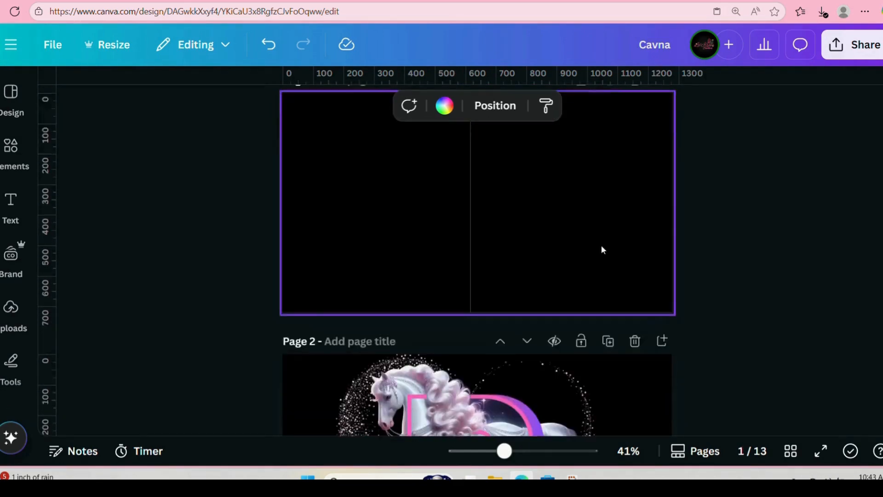
scroll(601, 245, "up", 3)
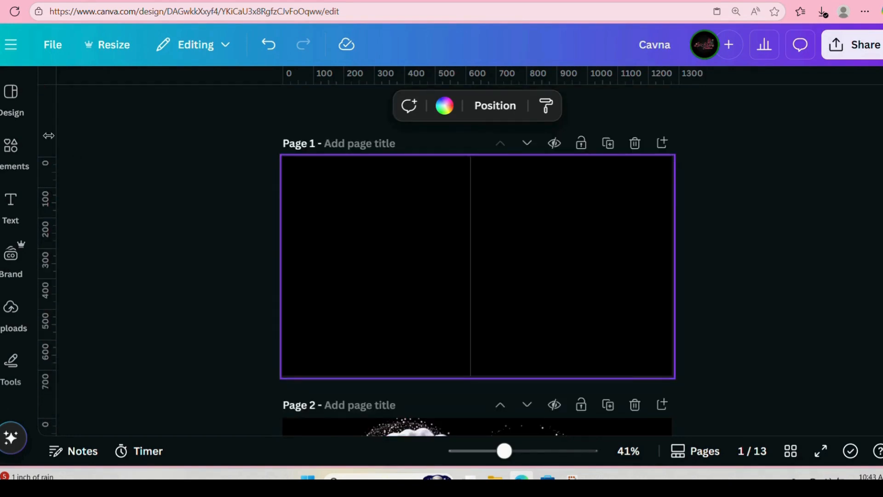
left_click(9, 155)
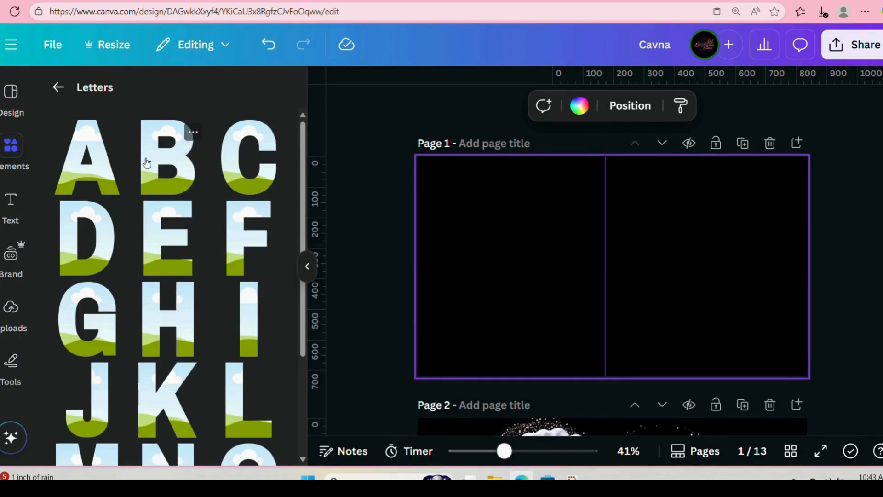
left_click(164, 164)
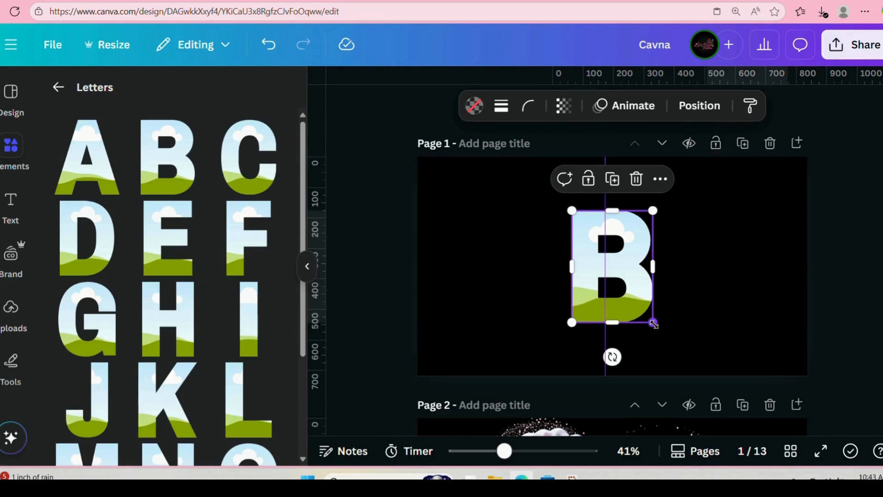
Enlarge the B frame down to the page's lower edge and centre it horizontally on the vertical guide
left_click_drag(653, 322, 691, 375)
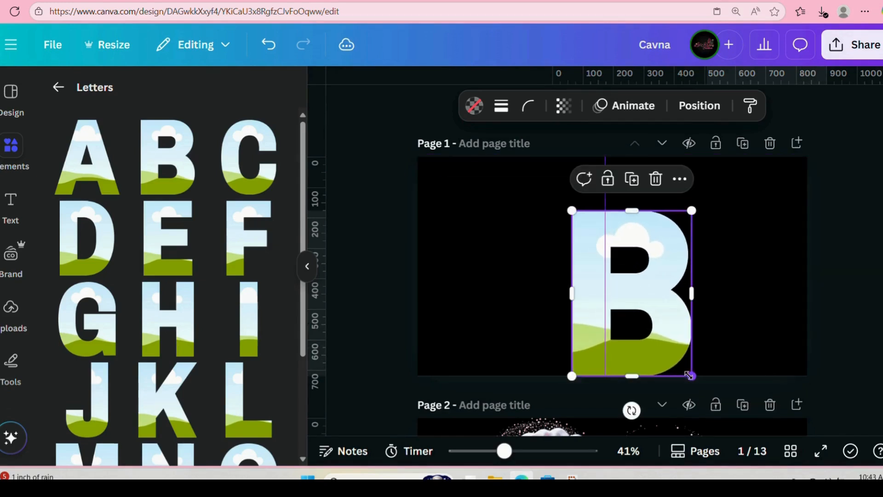
left_click_drag(650, 293, 620, 291)
left_click(54, 89)
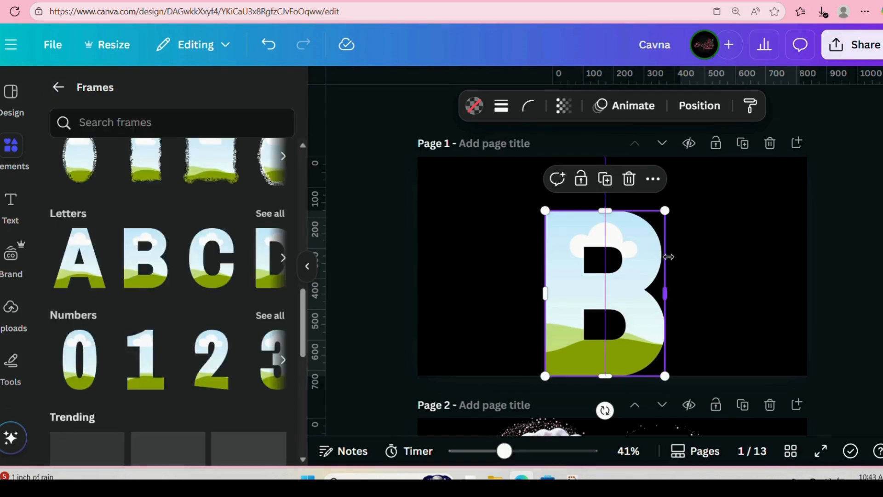
scroll(668, 255, "down", 5)
scroll(691, 268, "up", 1)
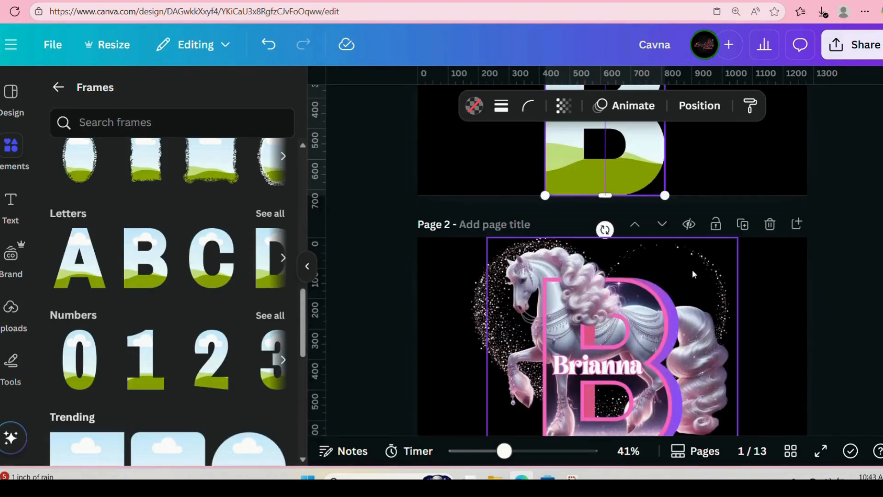
scroll(692, 269, "down", 5)
scroll(692, 269, "down", 1)
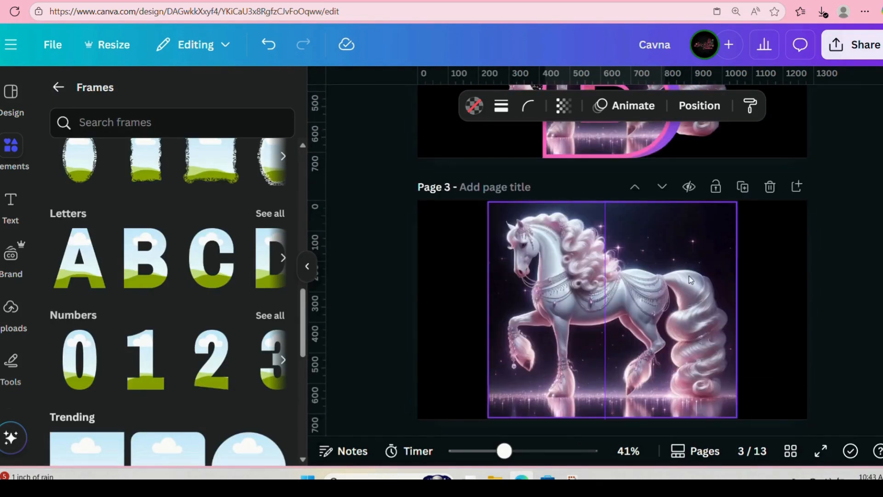
right_click(650, 290)
left_click(710, 118)
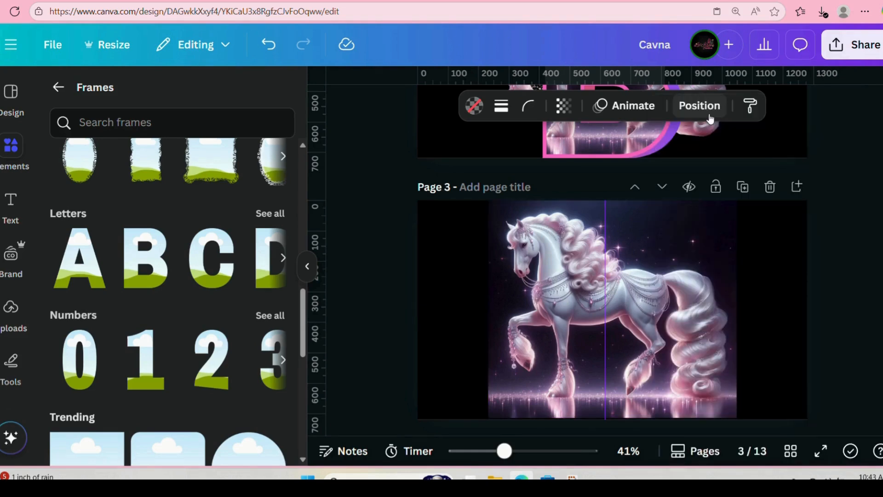
scroll(779, 238, "up", 8)
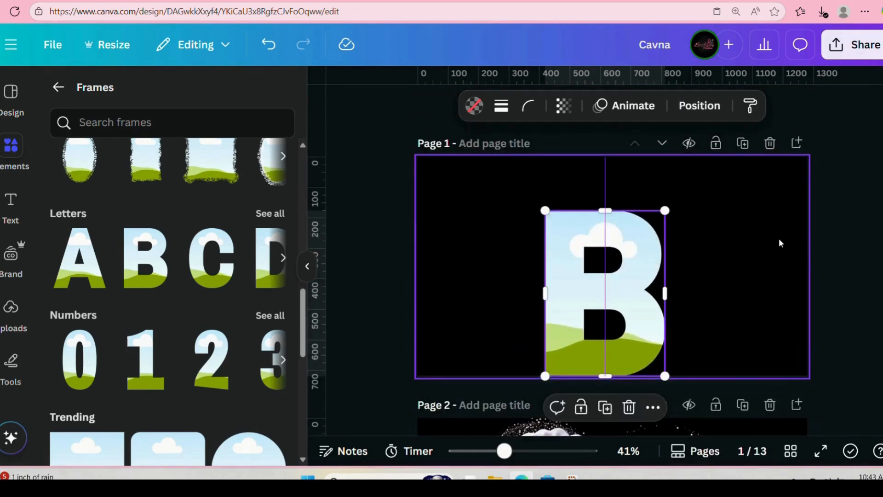
left_click(768, 237)
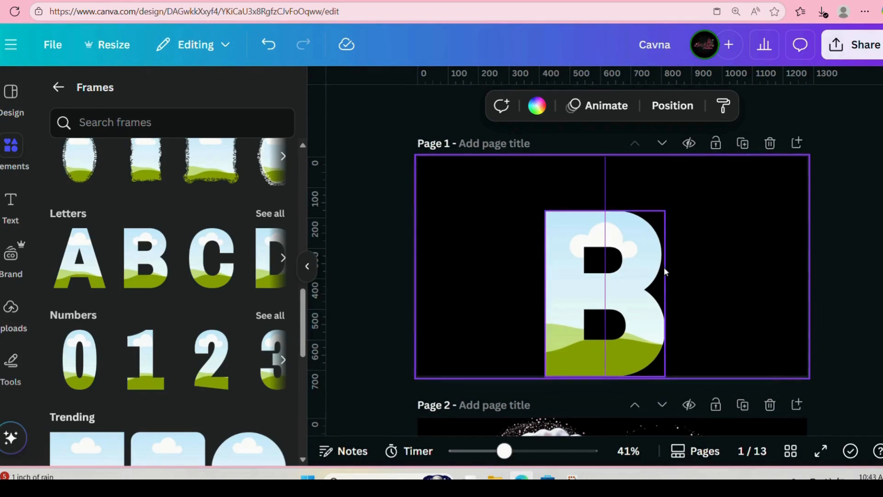
right_click(724, 253)
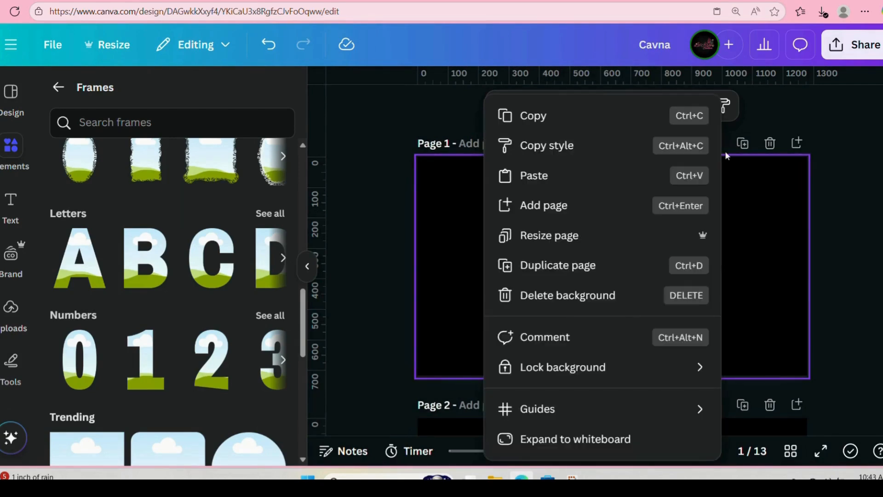
left_click(543, 174)
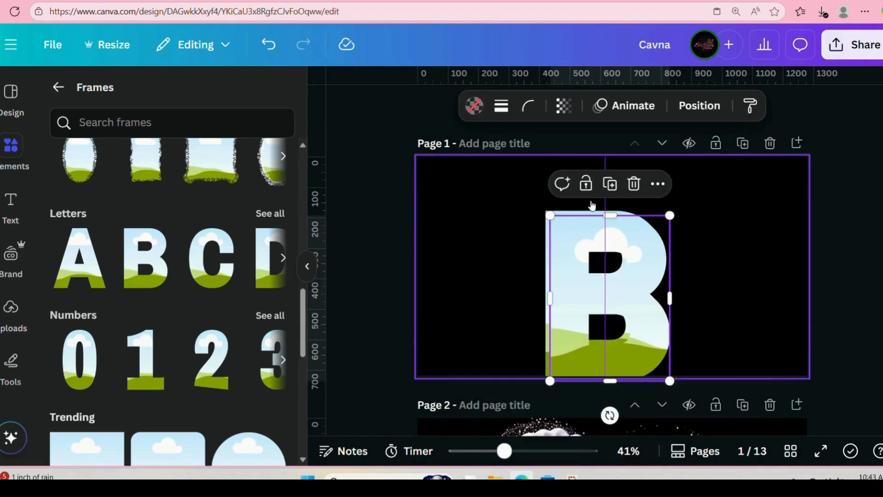
left_click_drag(636, 254, 882, 254)
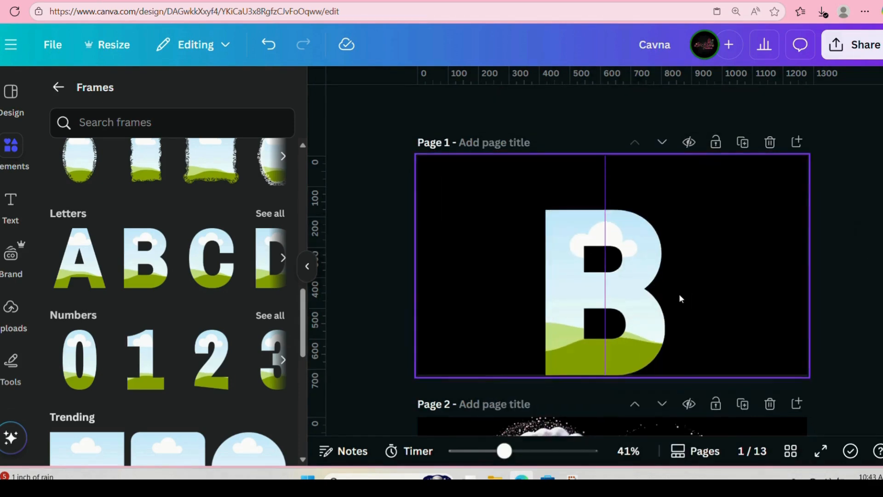
Copy the horse image from page 3 onto page 1 and centre it on the vertical guide
scroll(678, 293, "down", 10)
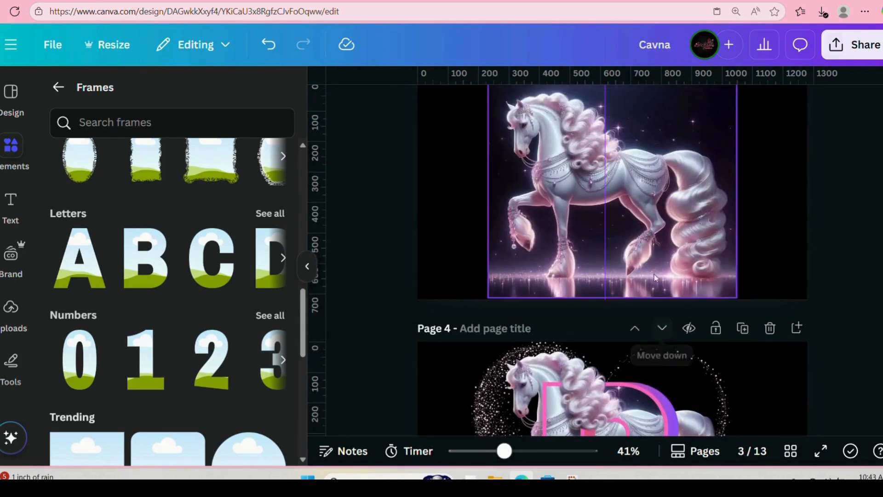
left_click(651, 172)
right_click(651, 172)
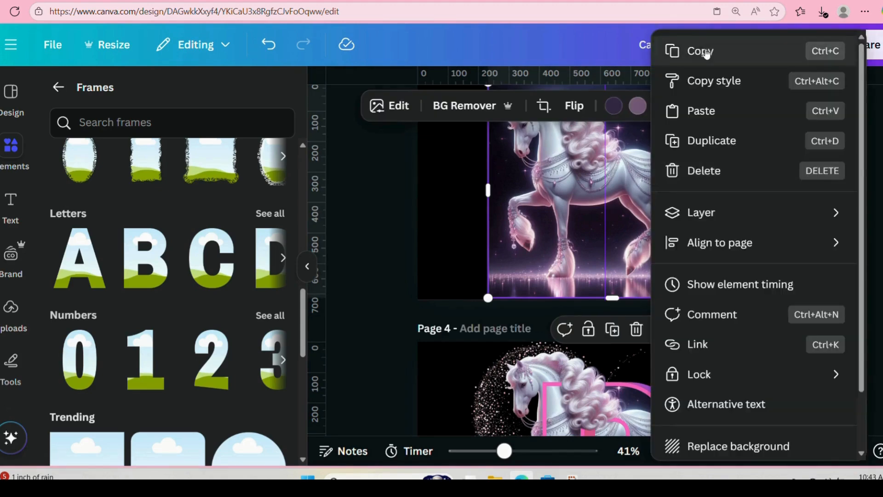
left_click(709, 49)
scroll(704, 193, "up", 10)
left_click(697, 218)
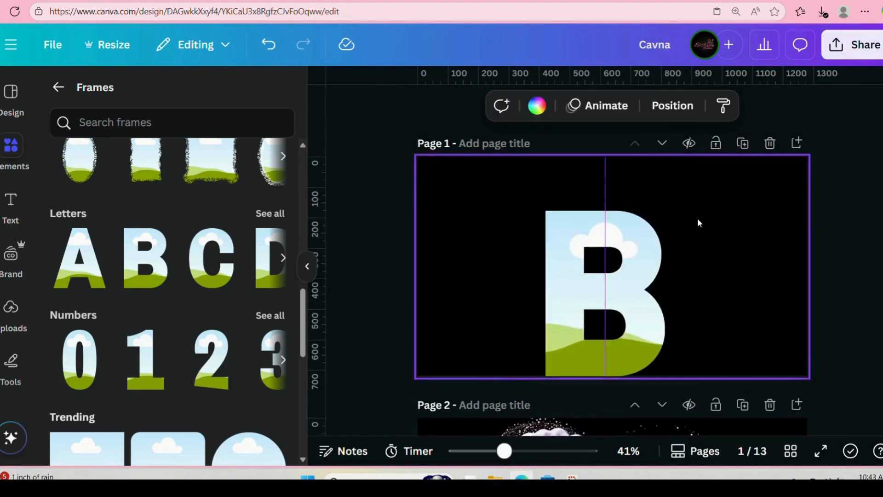
right_click(697, 218)
left_click(520, 175)
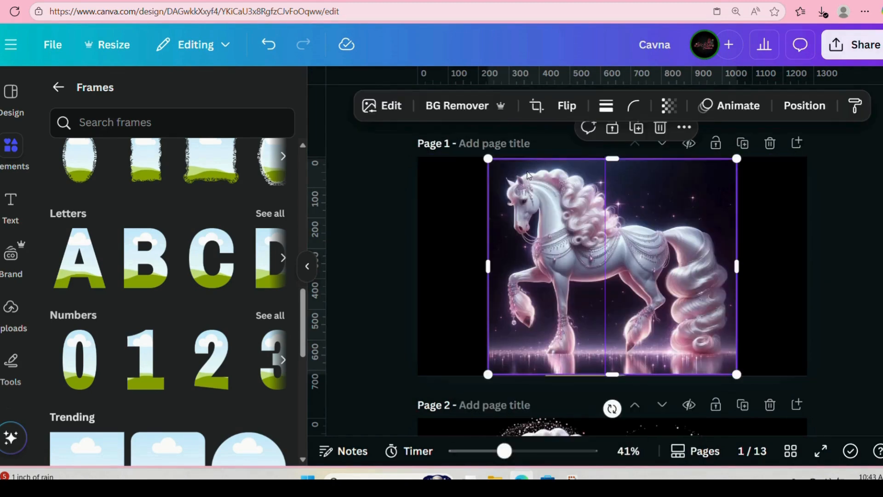
left_click_drag(707, 267, 693, 266)
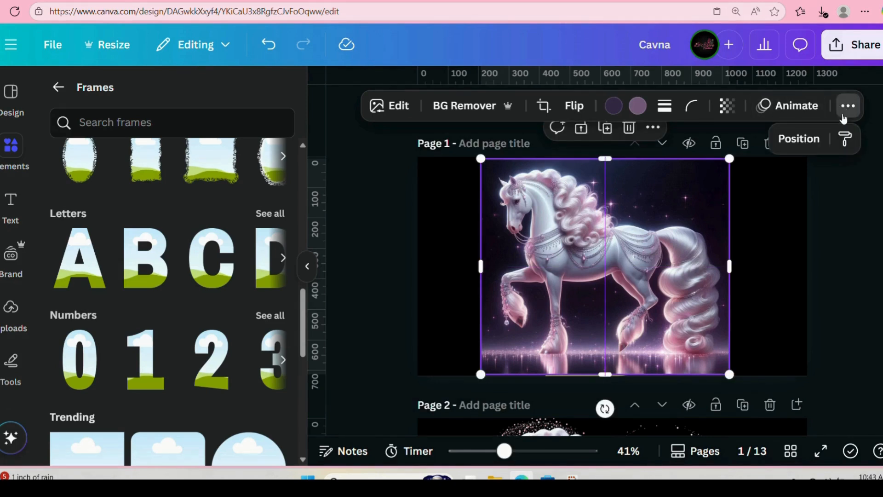
Send the horse image on page 1 to the back, behind the B frame
right_click(639, 293)
mouse_move(720, 216)
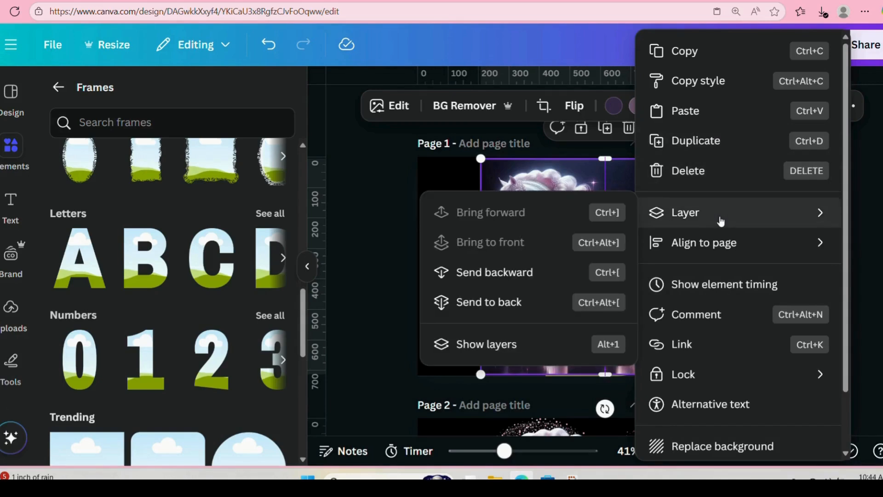
left_click(519, 301)
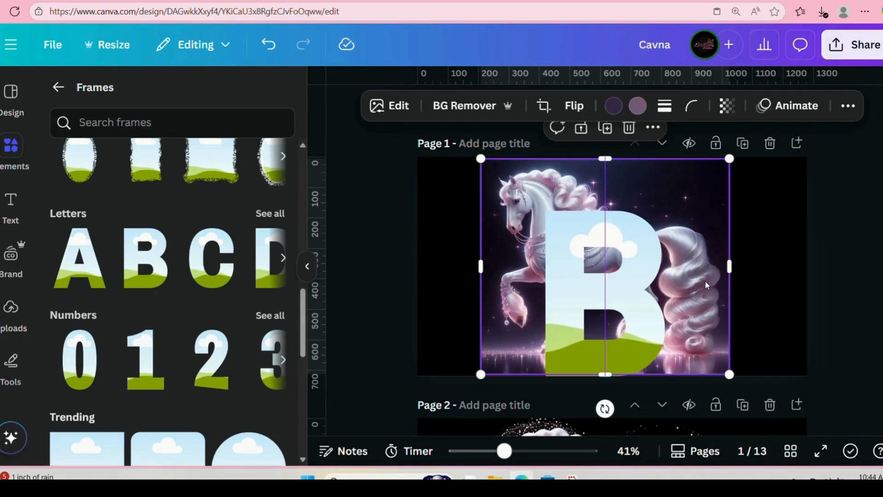
Shift the horse image slightly off the vertical guide and realign its centre with the guide
left_click_drag(701, 281, 706, 280)
left_click(798, 205)
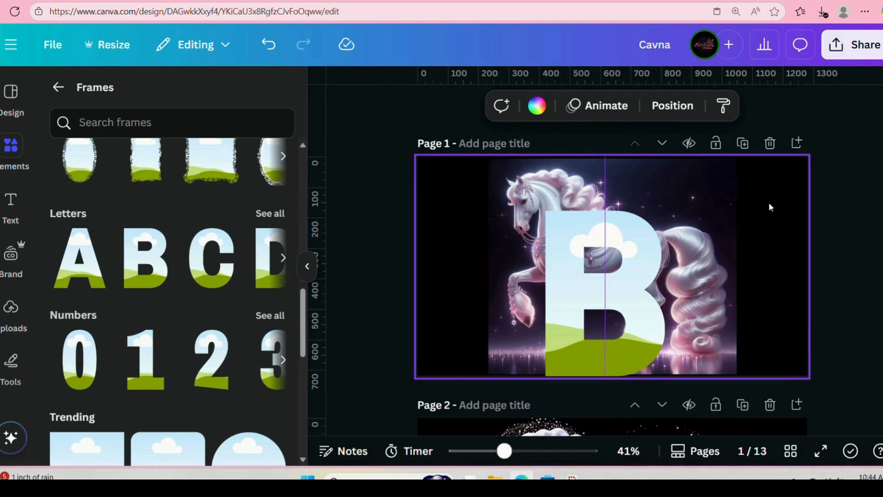
scroll(575, 269, "down", 4)
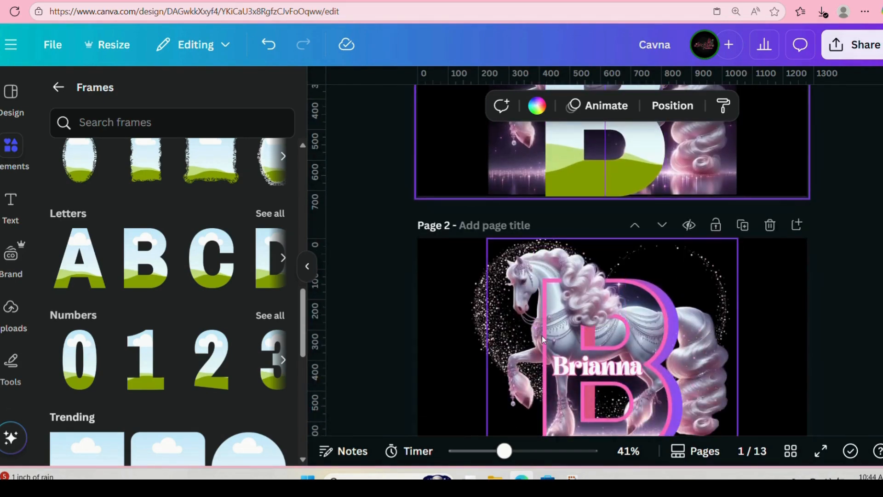
scroll(619, 290, "up", 3)
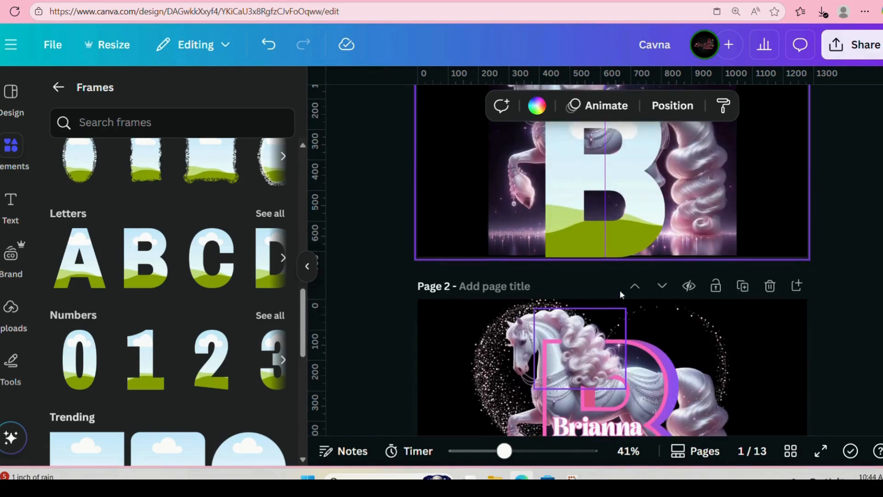
scroll(653, 269, "up", 2)
left_click(694, 241)
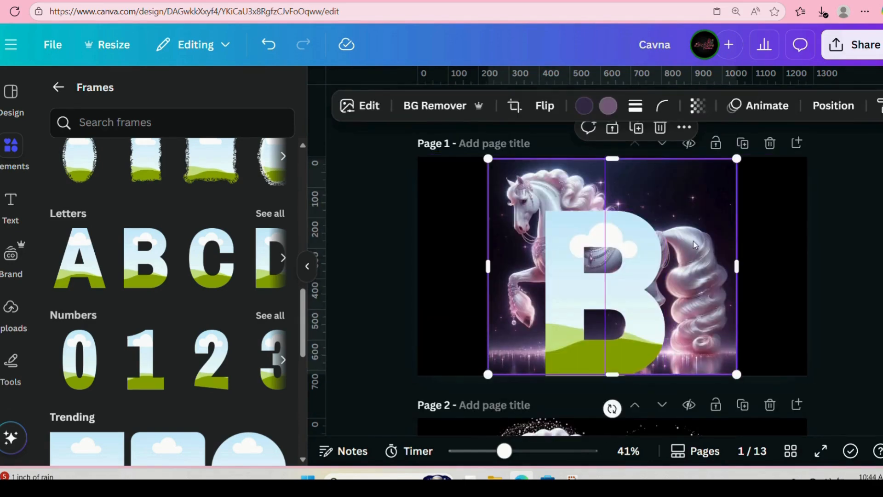
left_click_drag(692, 241, 688, 242)
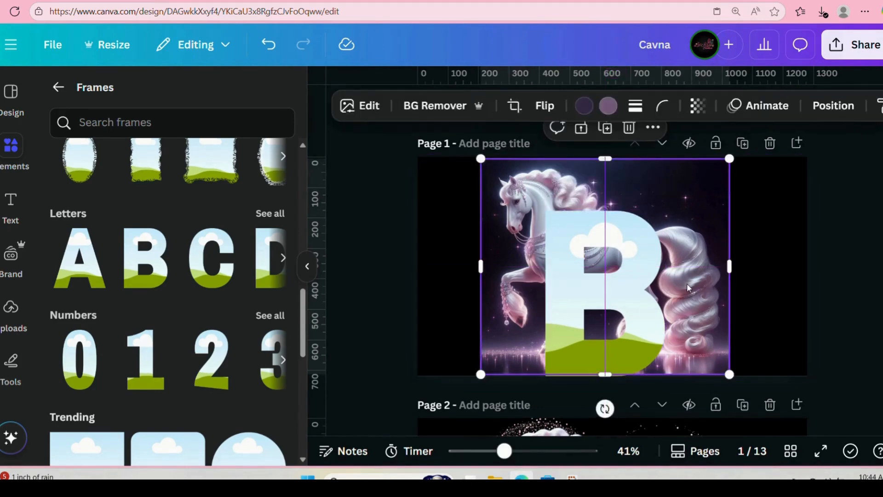
Duplicate the horse image on page 1 and place the copy inside the letter B frame
right_click(686, 247)
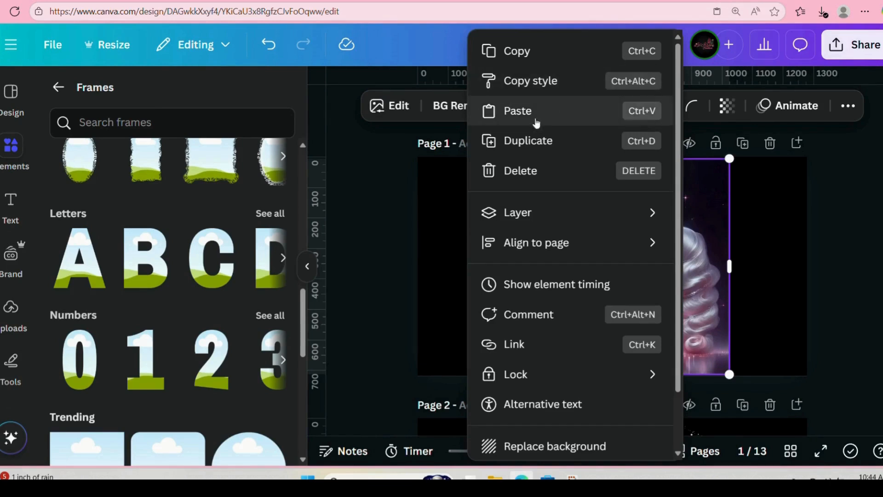
left_click(534, 141)
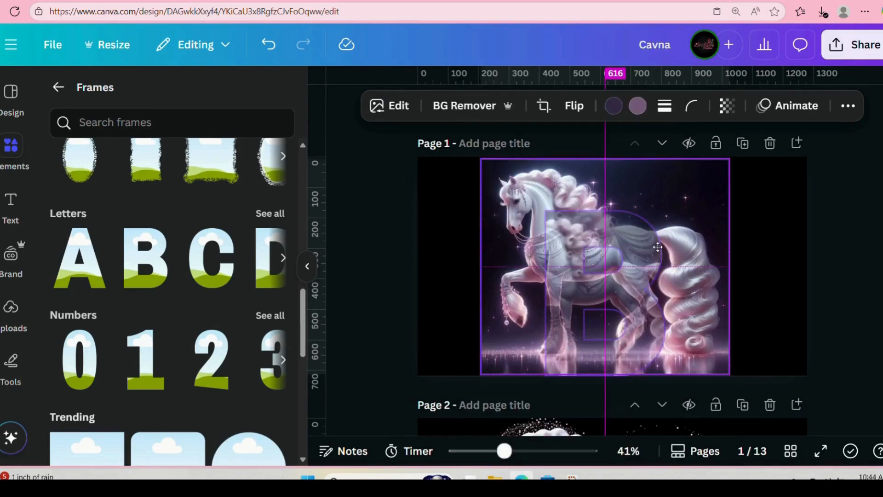
left_click_drag(664, 258, 630, 248)
right_click(630, 247)
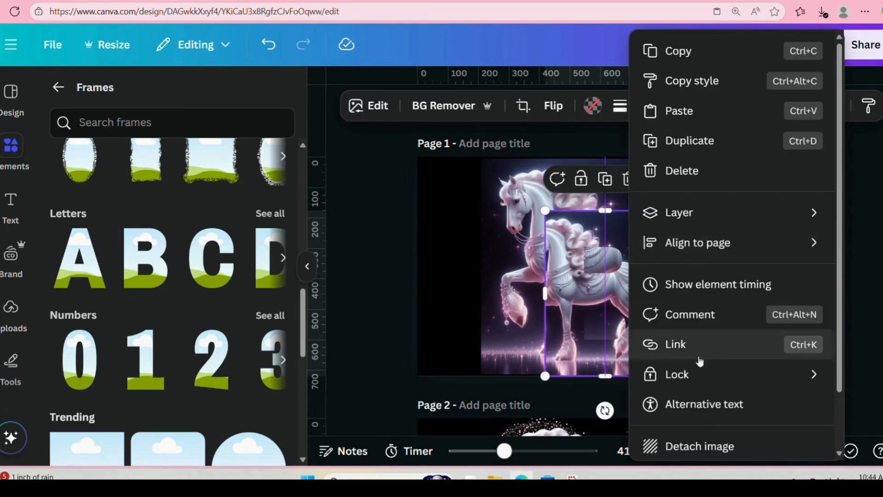
left_click(716, 449)
left_click_drag(659, 307, 646, 260)
Open the B frame's image for cropping and enlarge the horse to roughly match the background horse's size
left_click(636, 275)
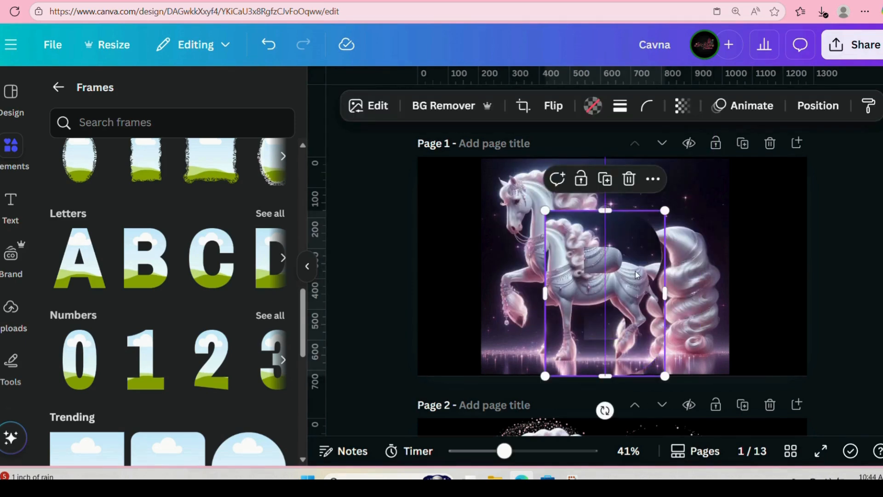
double_click(636, 275)
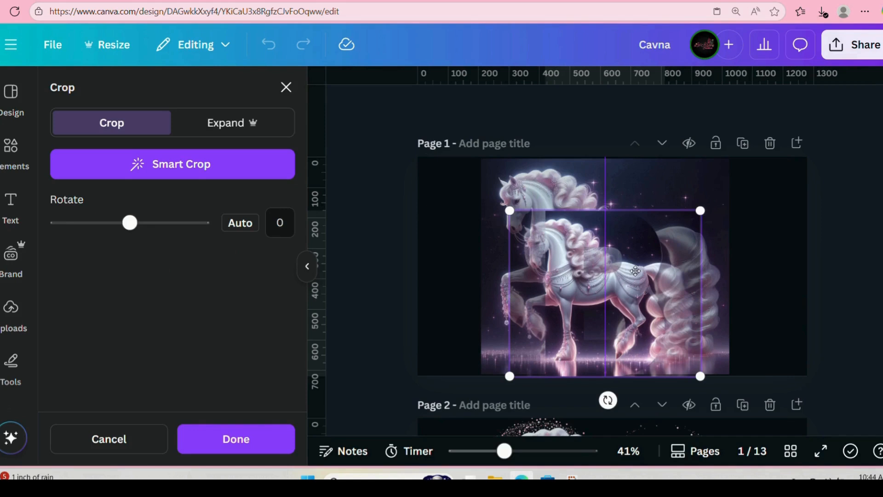
left_click_drag(700, 210, 728, 184)
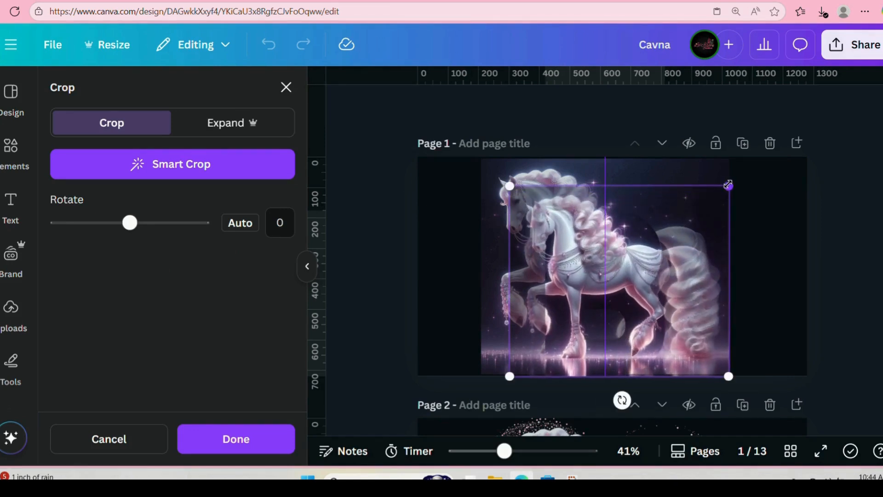
left_click_drag(510, 186, 488, 151)
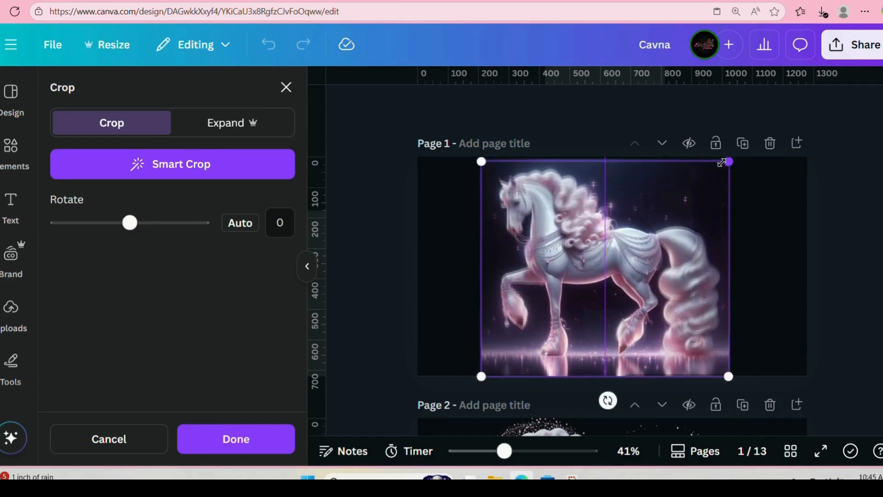
left_click_drag(727, 160, 732, 157)
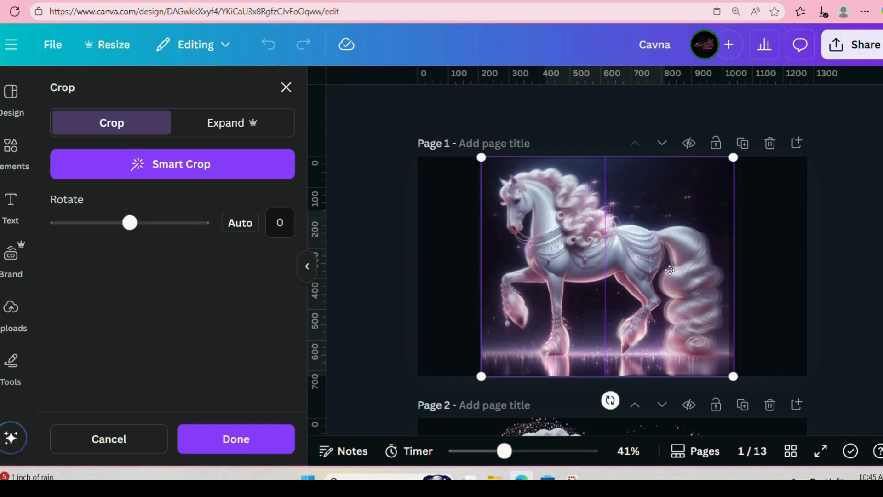
Fine-tune the cropped horse's size and position until it lines up with the background horse, and apply the crop
left_click_drag(670, 270, 665, 267)
left_click_drag(735, 380, 731, 381)
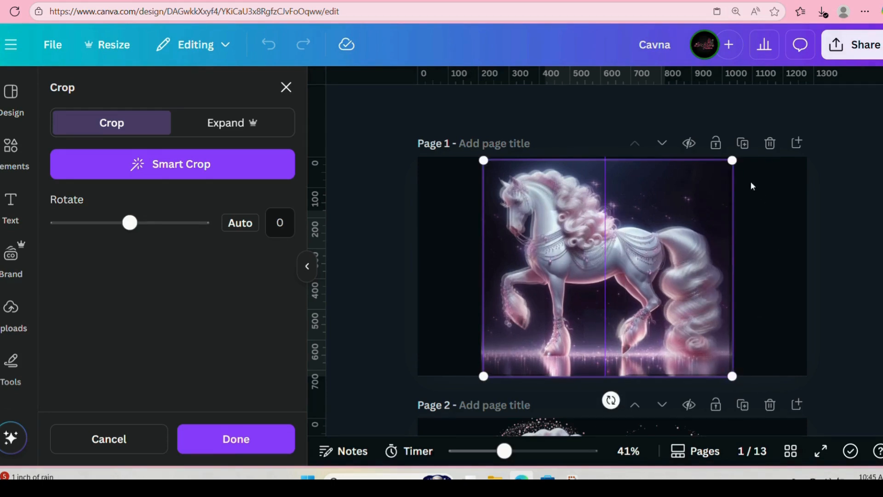
left_click_drag(731, 160, 728, 162)
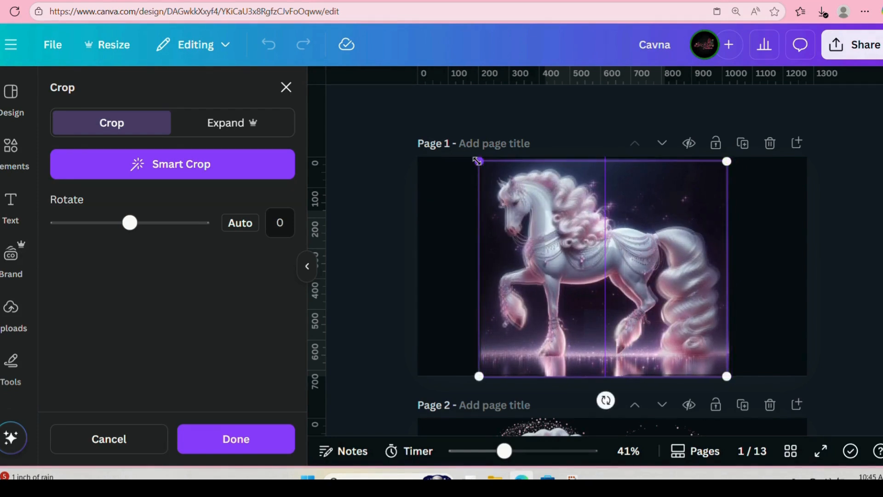
left_click_drag(477, 161, 474, 158)
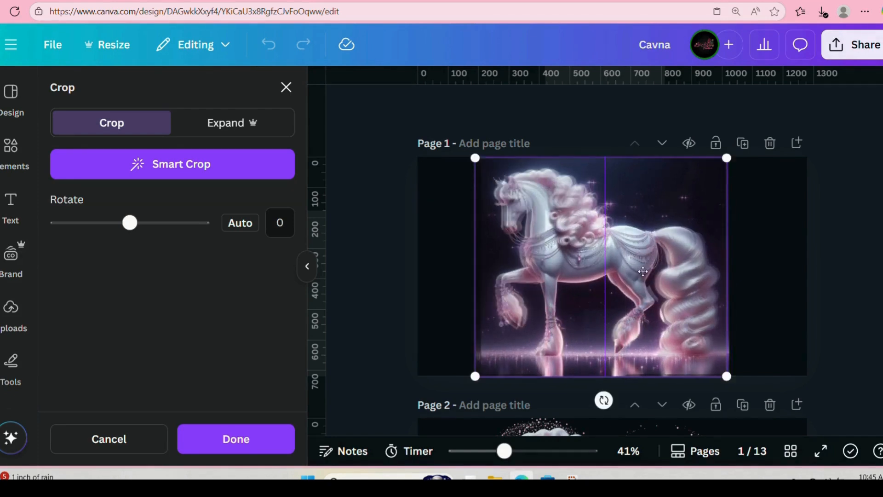
left_click_drag(657, 279, 661, 276)
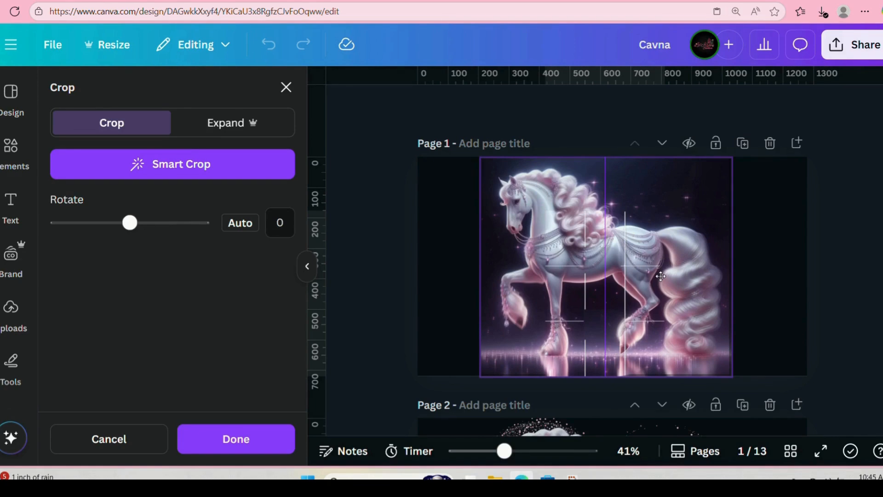
left_click_drag(660, 276, 660, 276)
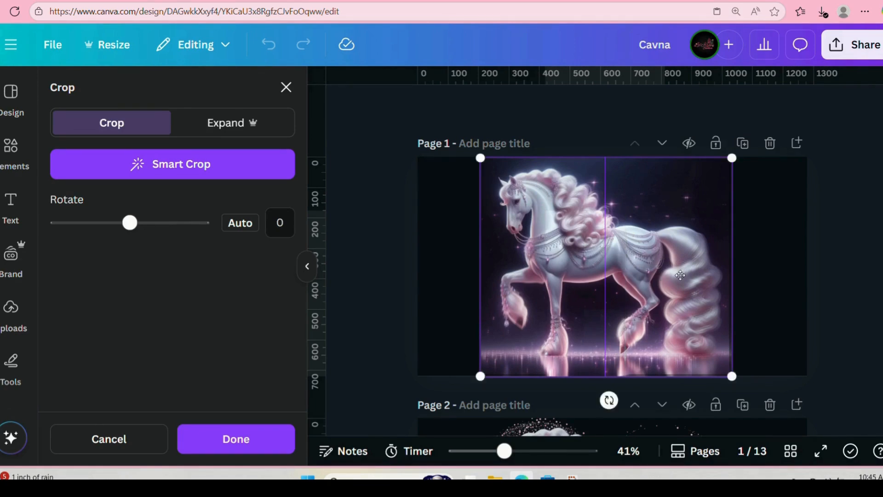
left_click(780, 268)
left_click(749, 268)
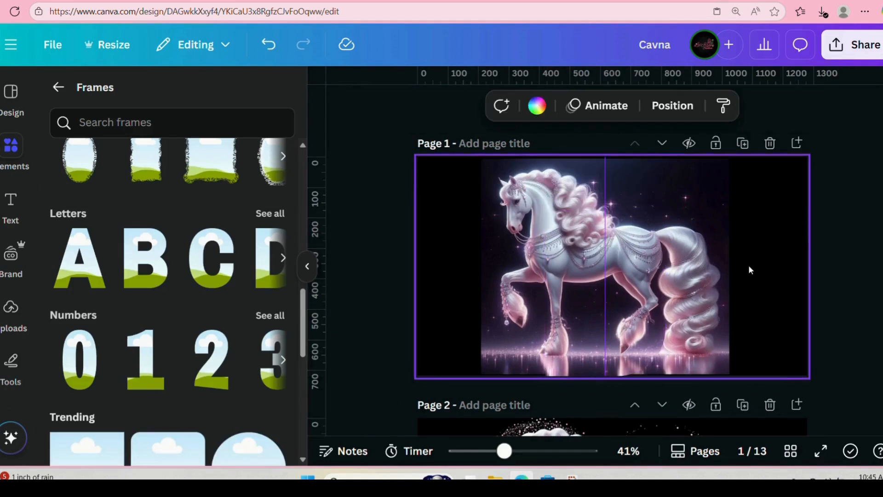
Duplicate the horse-filled B frame and offset the copy slightly to the right, level with the original
left_click(643, 276)
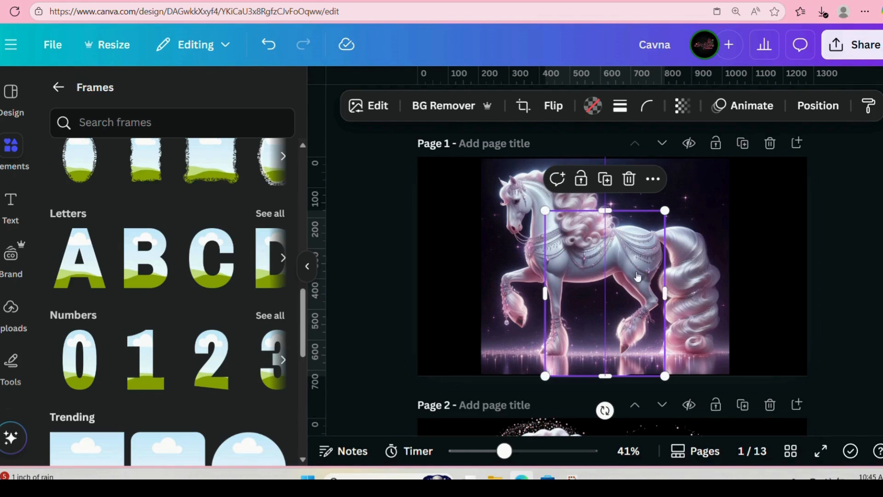
right_click(658, 278)
left_click(696, 141)
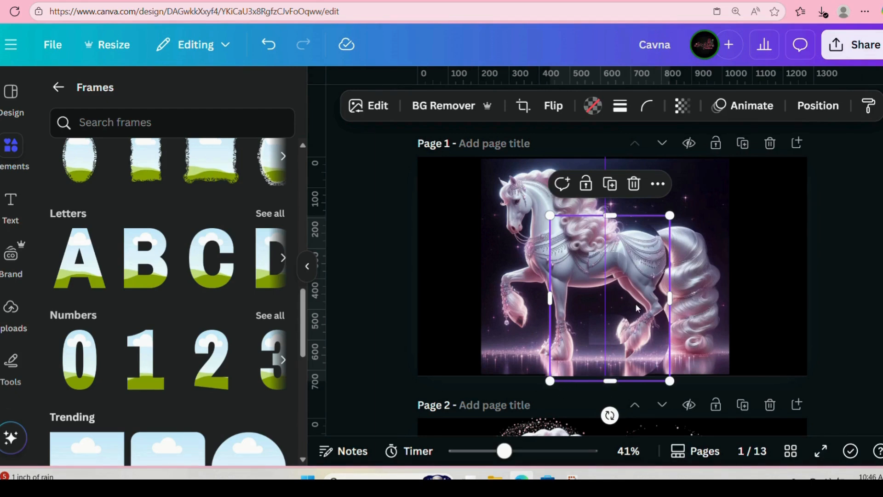
left_click_drag(635, 300, 642, 301)
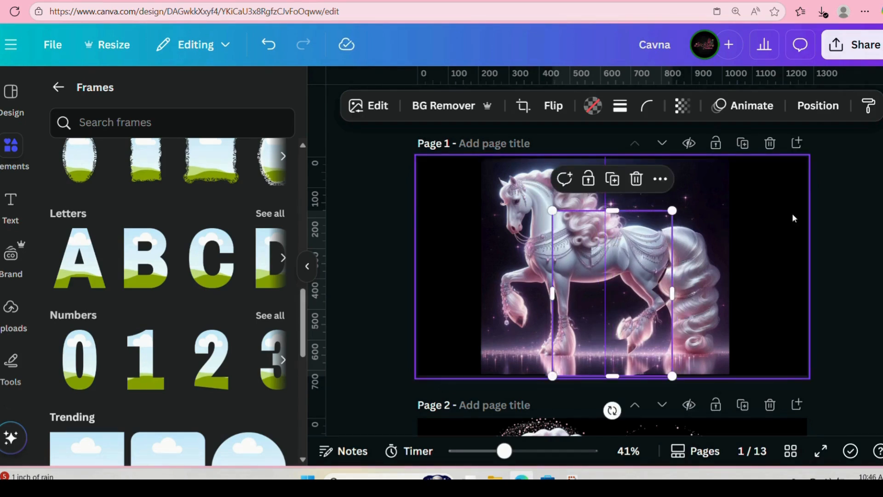
left_click(774, 223)
Darken the duplicate B frame by setting its image brightness to -100
left_click(633, 295)
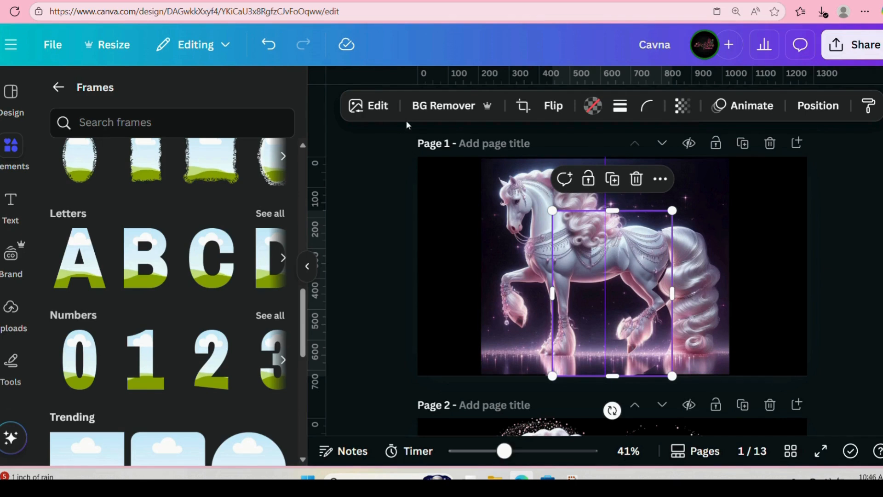
left_click(819, 106)
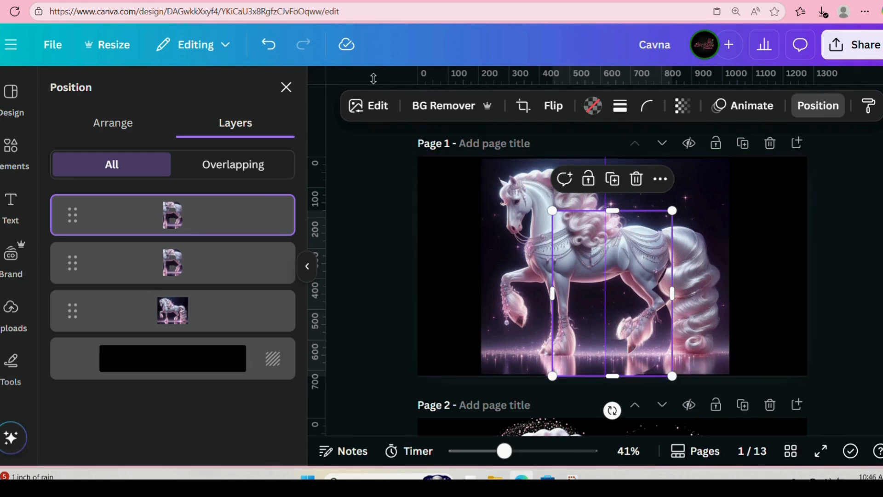
left_click(390, 106)
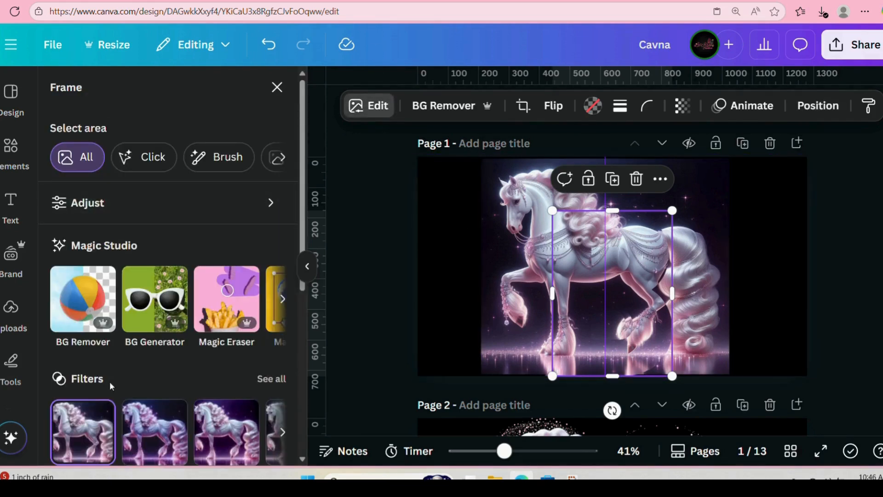
left_click(273, 205)
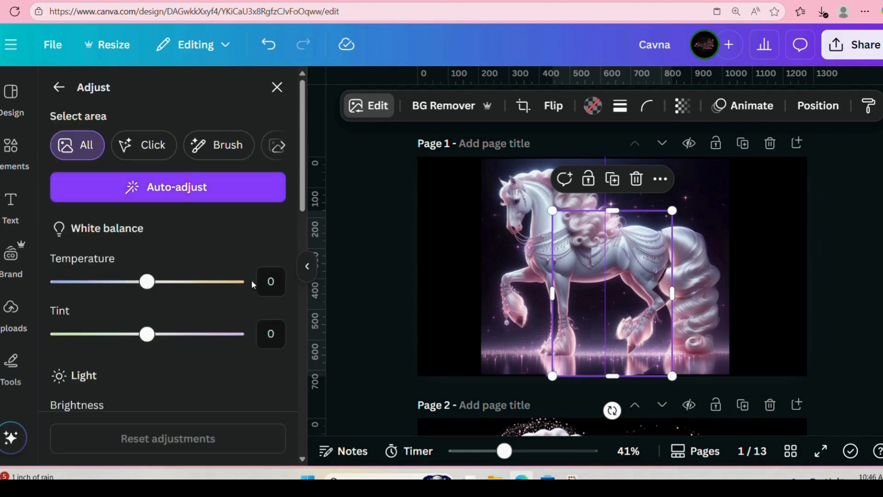
scroll(186, 363, "down", 3)
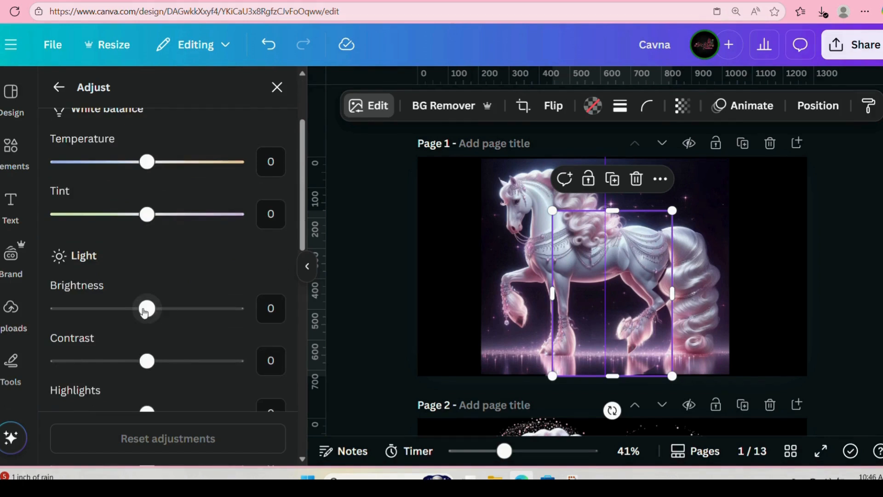
left_click_drag(145, 313, 46, 308)
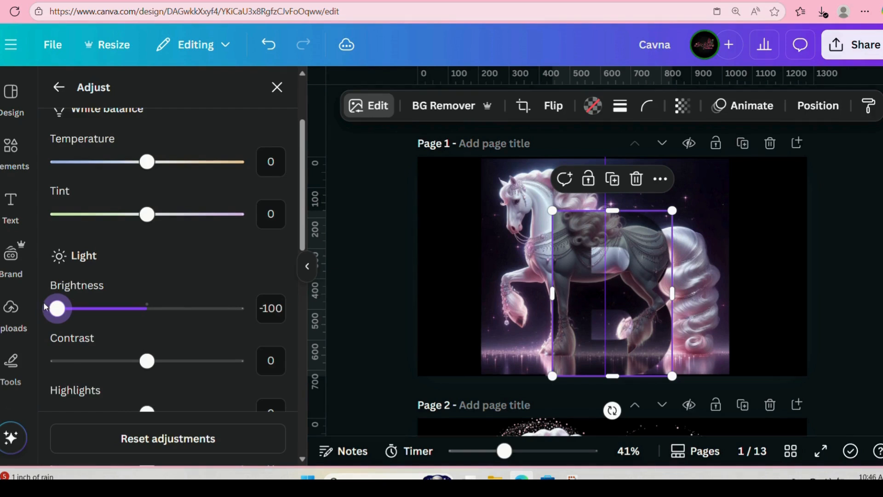
Reposition the darkened horse inside the duplicate B frame to line up with the background horse, and apply the crop
double_click(643, 305)
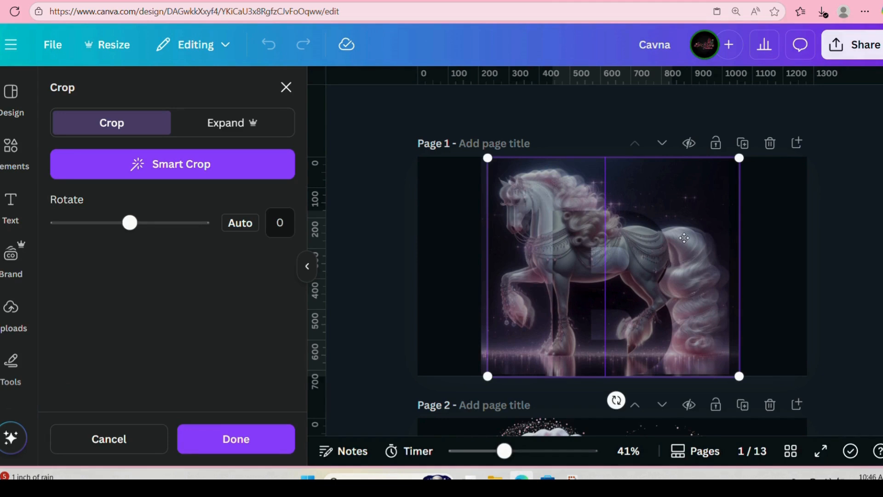
left_click_drag(685, 238, 687, 232)
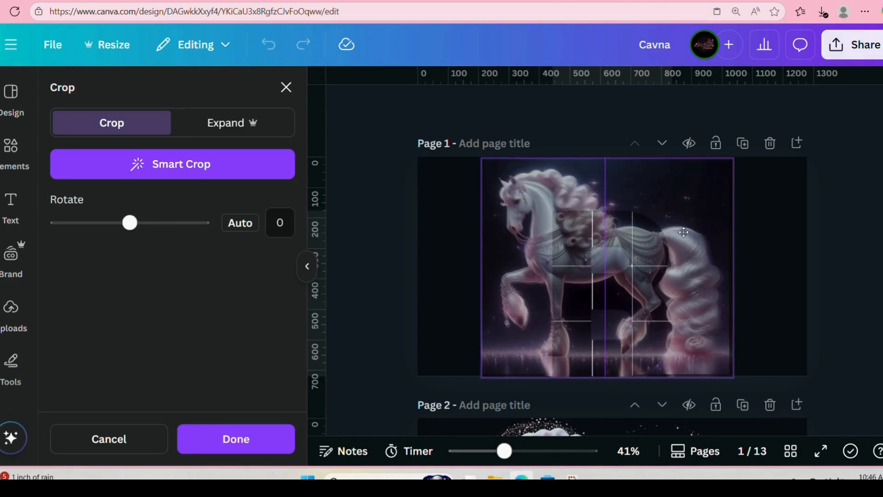
left_click_drag(683, 232, 683, 228)
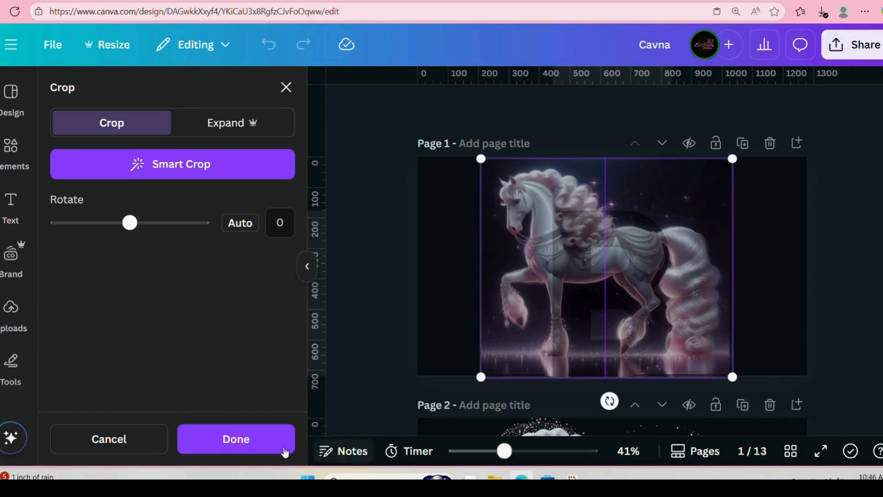
left_click(235, 439)
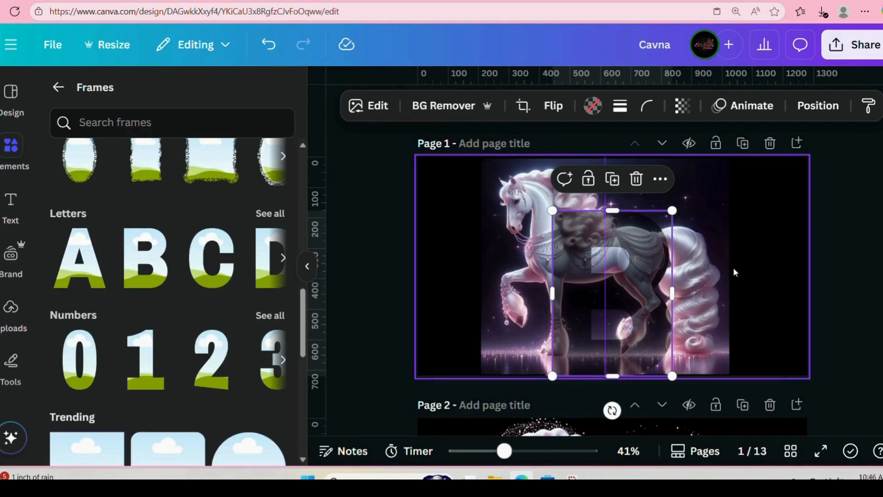
left_click(746, 252)
Move the darkened B frame one layer down, beneath the original bright B frame
left_click(639, 294)
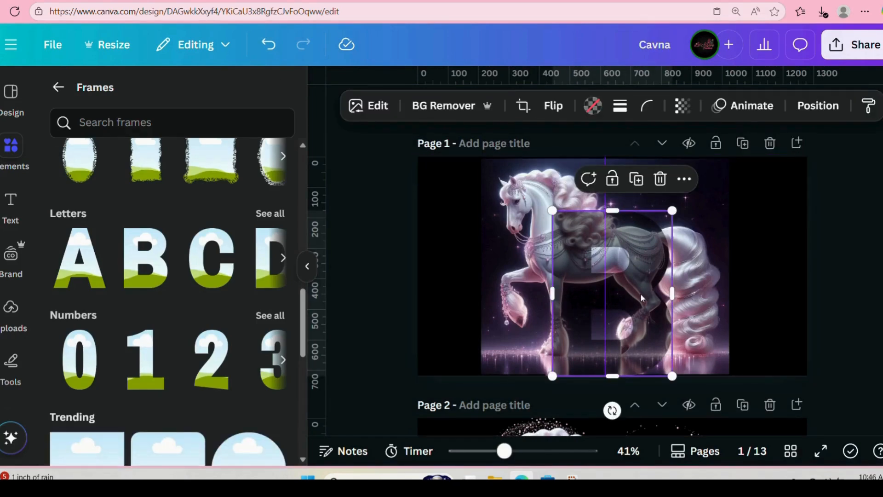
left_click(797, 116)
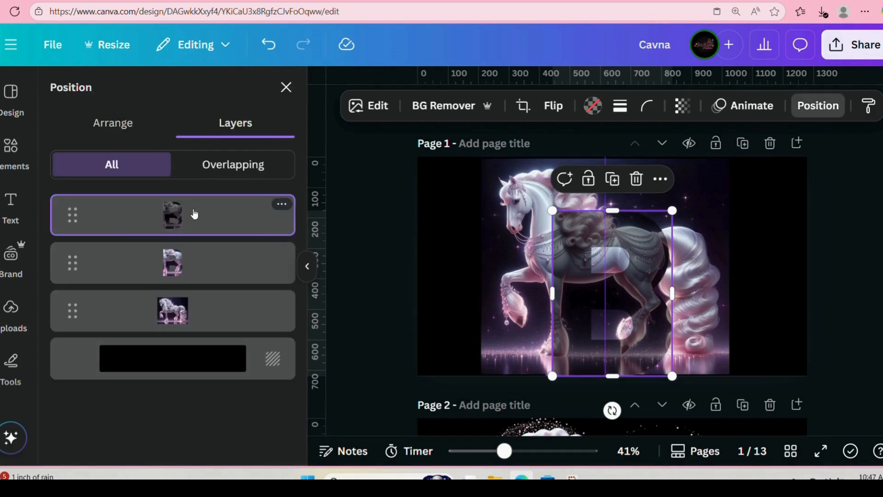
left_click_drag(194, 214, 191, 276)
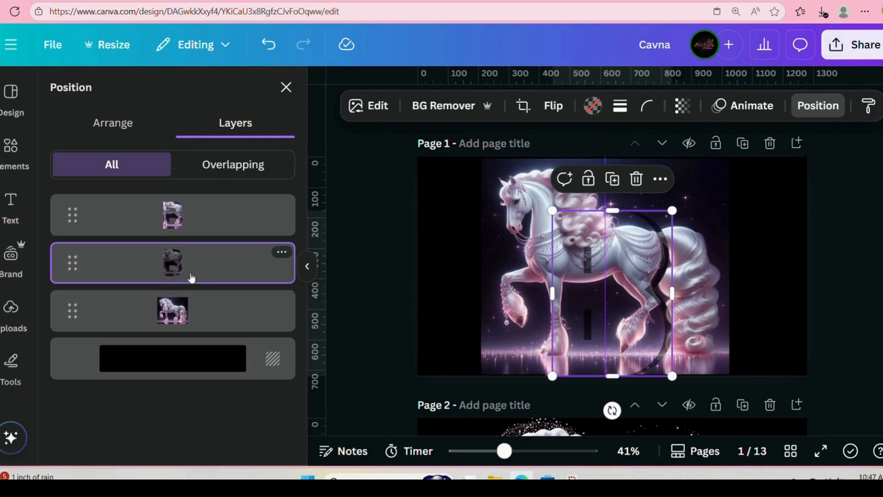
left_click(202, 223)
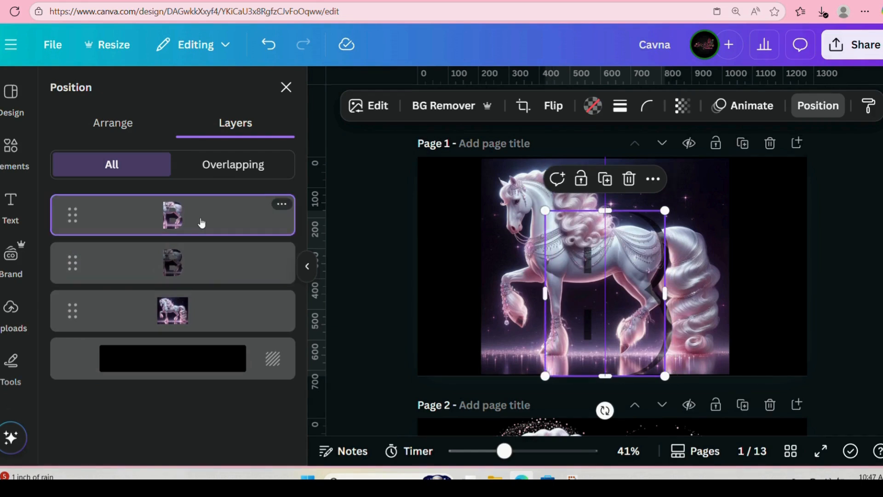
double_click(634, 319)
key("Escape")
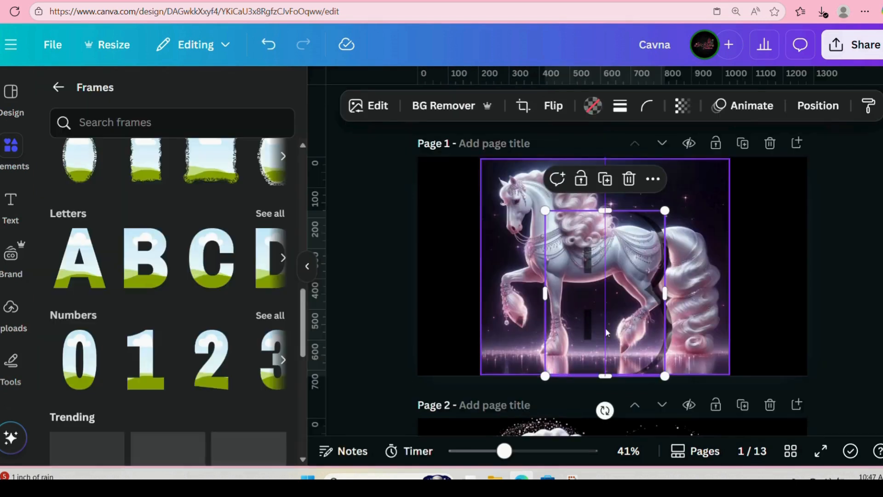
left_click(769, 266)
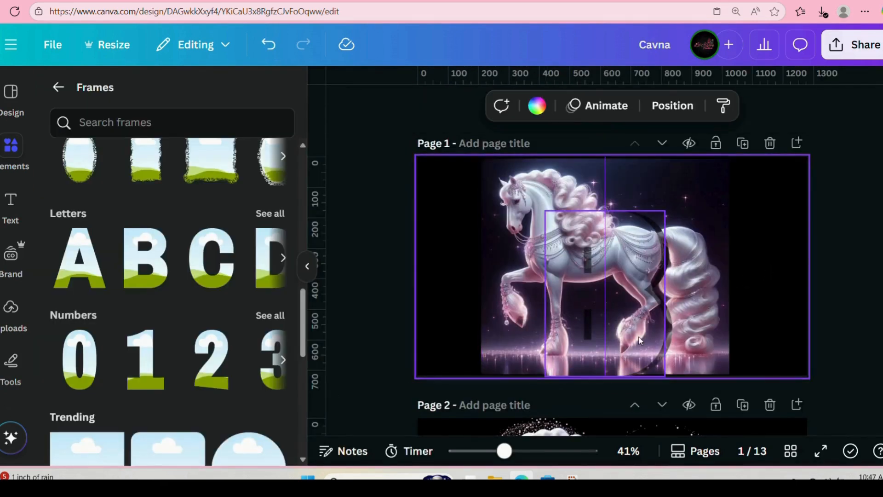
Add a solid border with stroke weight 8 to the bright B frame in front
left_click(641, 339)
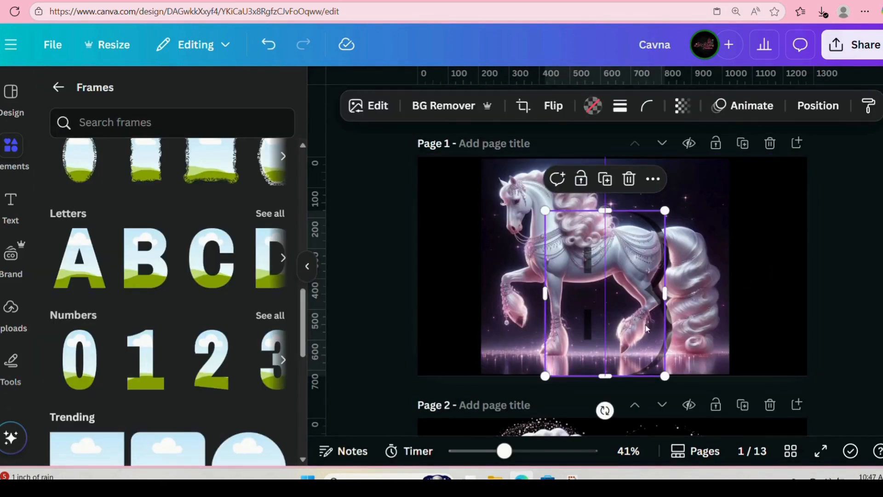
left_click(619, 106)
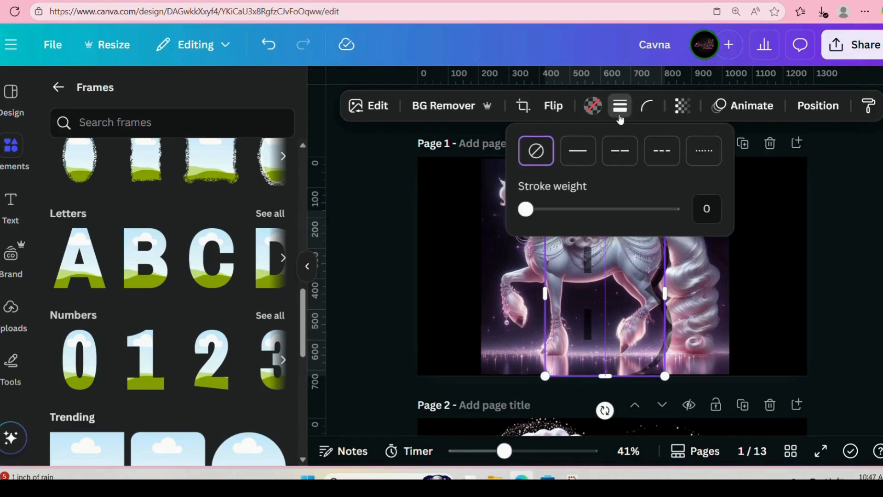
left_click(578, 152)
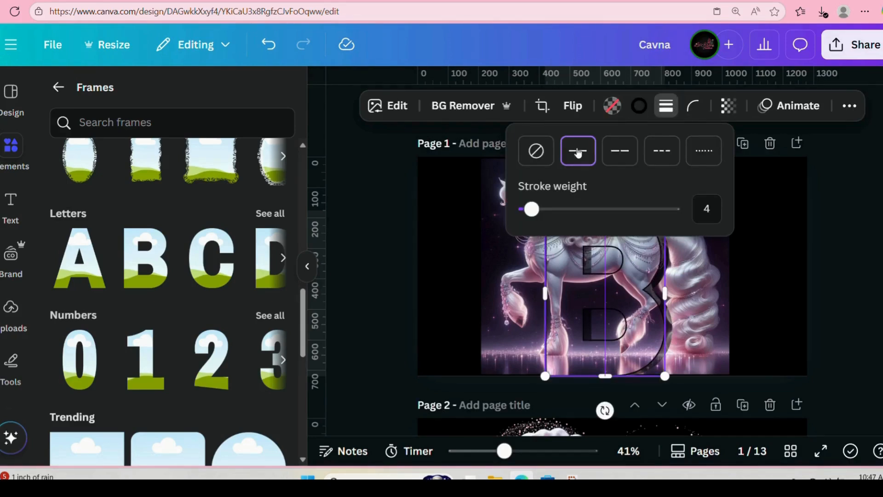
left_click_drag(531, 209, 538, 210)
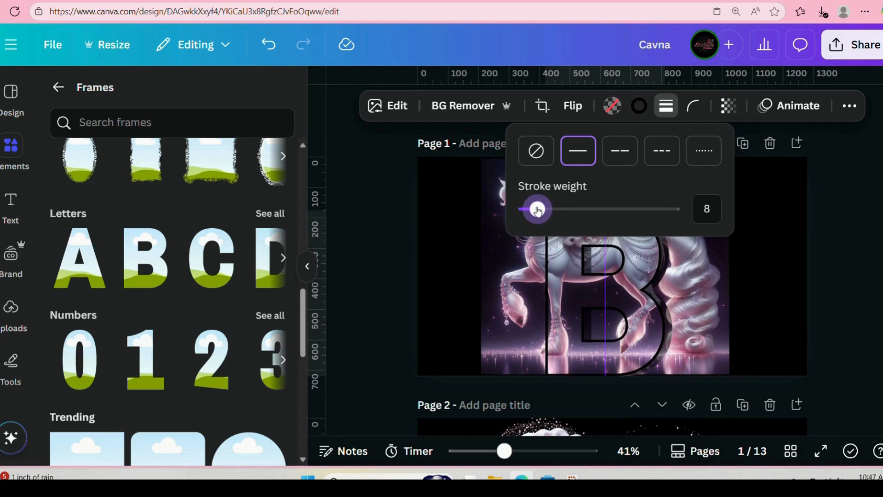
left_click(760, 264)
left_click(761, 264)
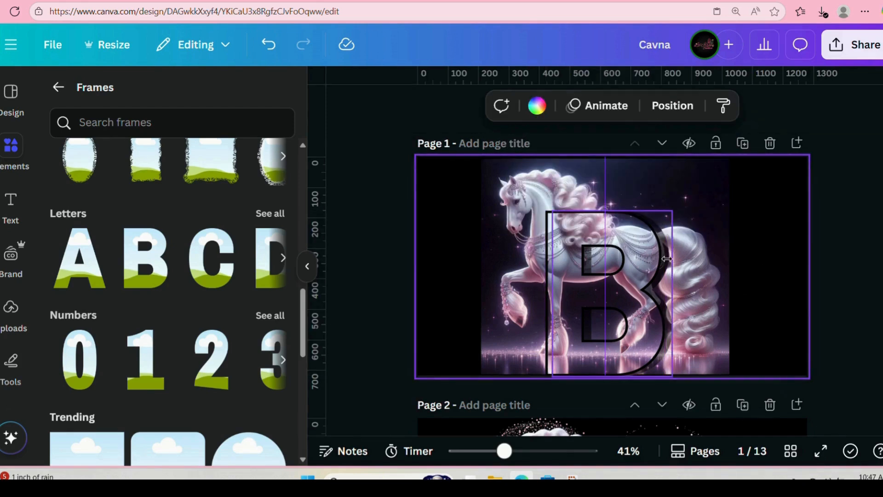
Remove the background from the large horse image behind the two B frames
left_click(666, 259)
left_click(818, 105)
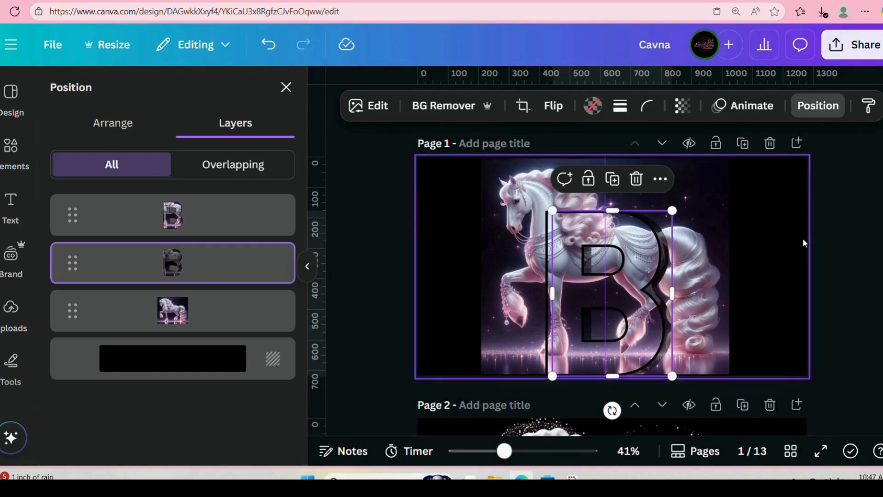
left_click(763, 225)
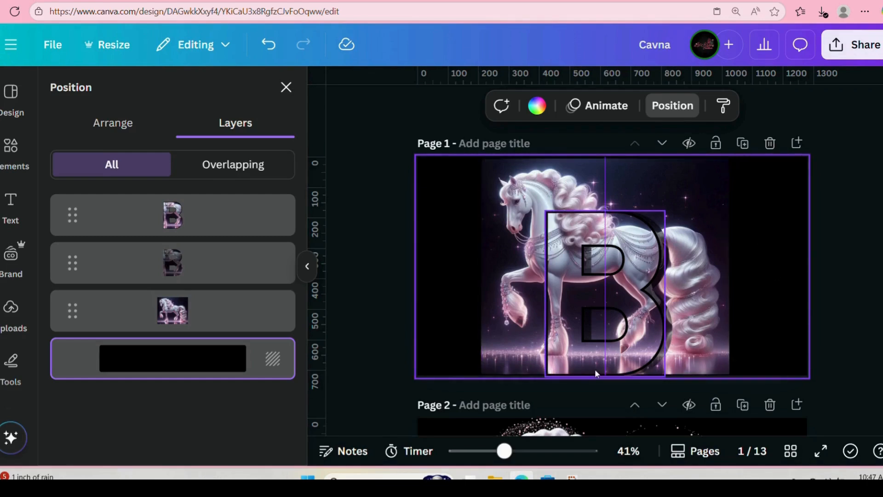
left_click(701, 182)
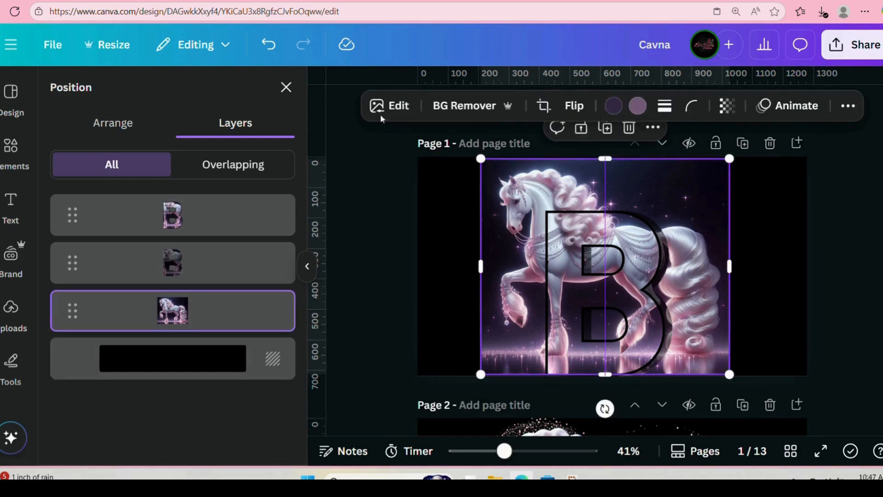
left_click(464, 106)
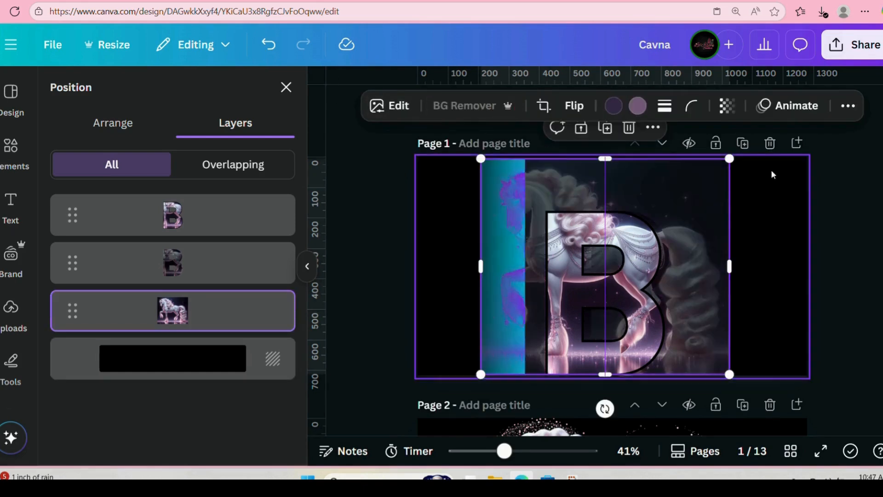
left_click(766, 199)
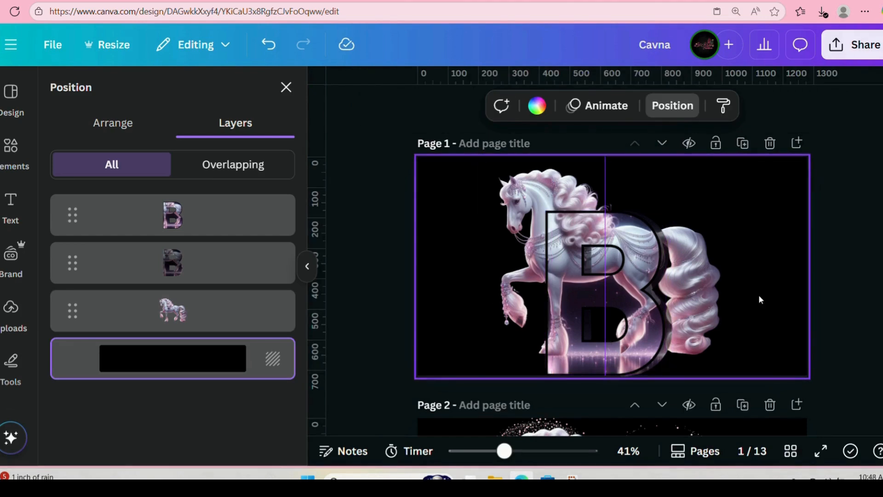
key("ctrl+z")
key("ctrl+y")
left_click(693, 258)
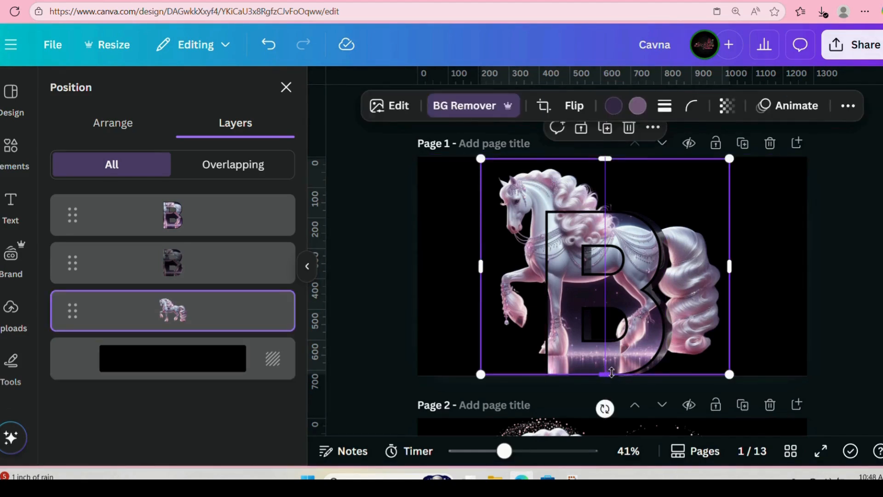
key("ctrl+z")
left_click(208, 261)
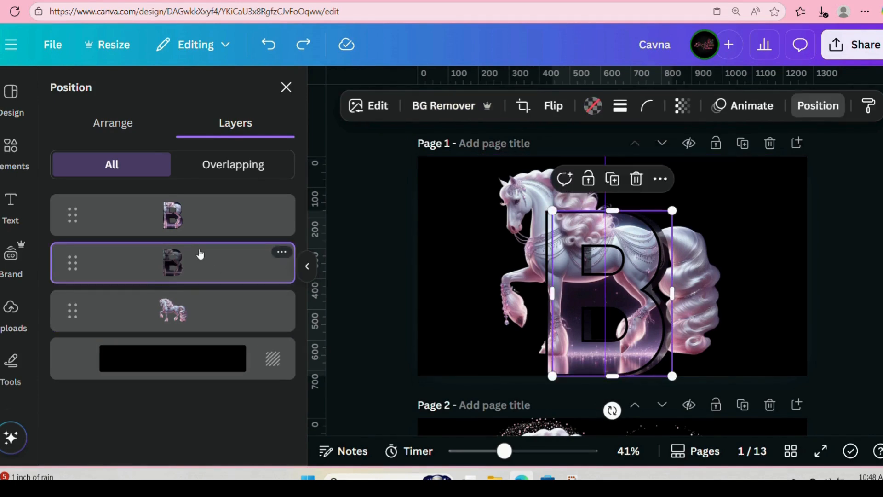
left_click(190, 216)
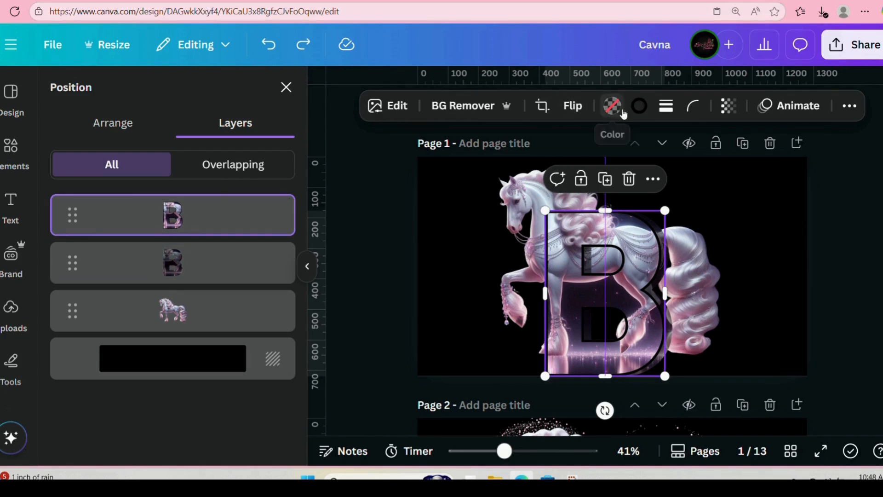
left_click(612, 107)
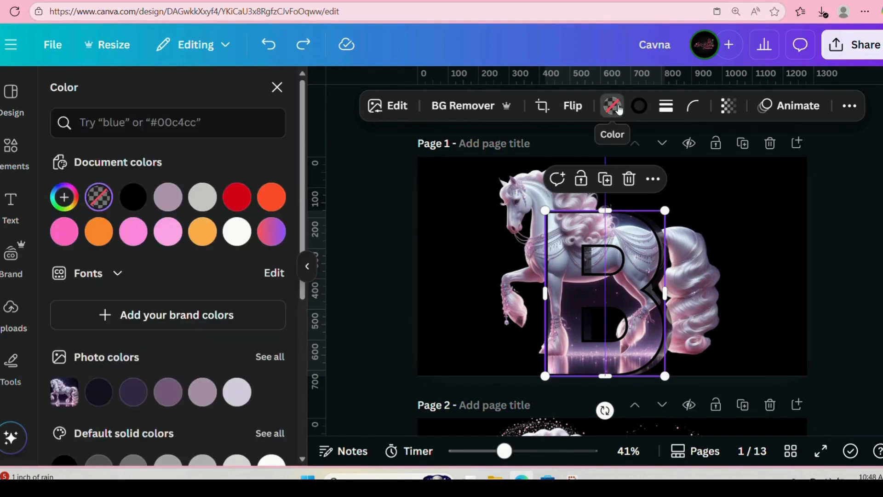
left_click(850, 107)
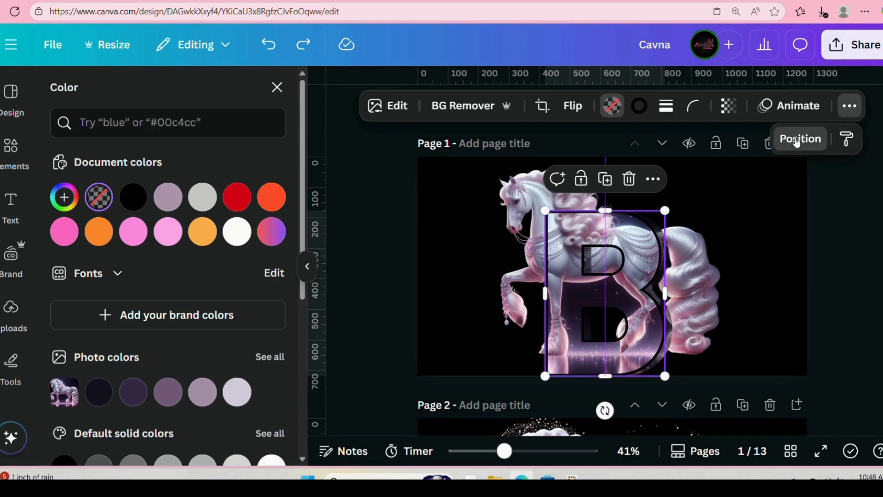
left_click(800, 137)
Replace the darkened horse in the rear B frame with a color fill, trying several colors and settling on the blue-to-pink default gradient
left_click(242, 261)
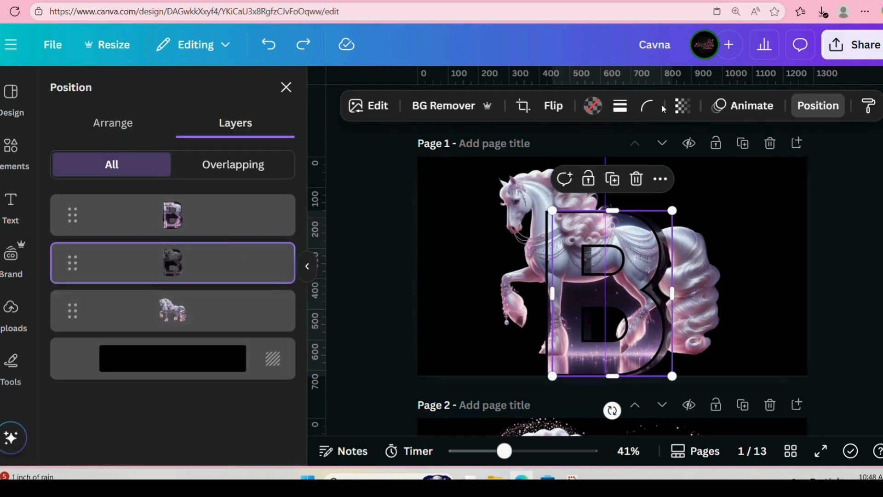
left_click(594, 107)
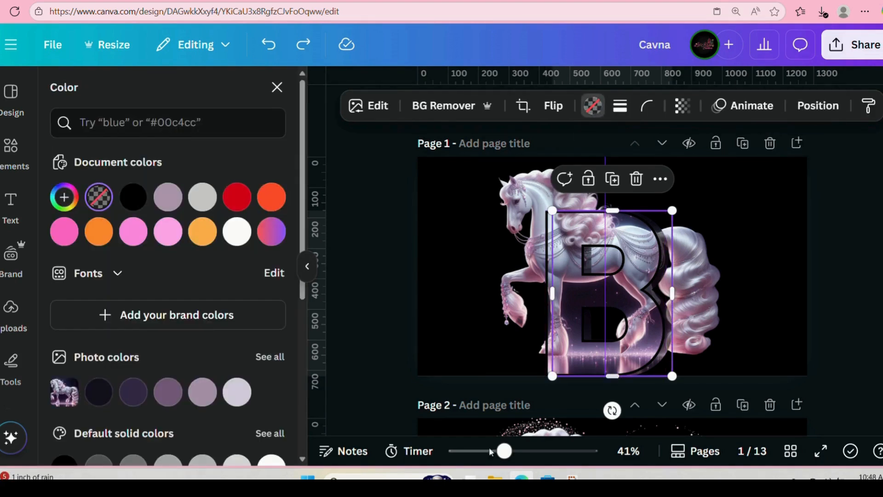
left_click(272, 235)
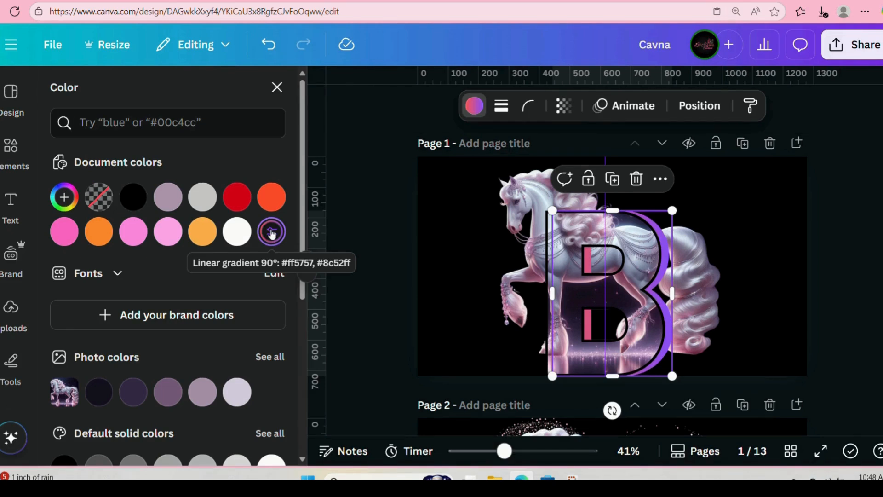
left_click(237, 199)
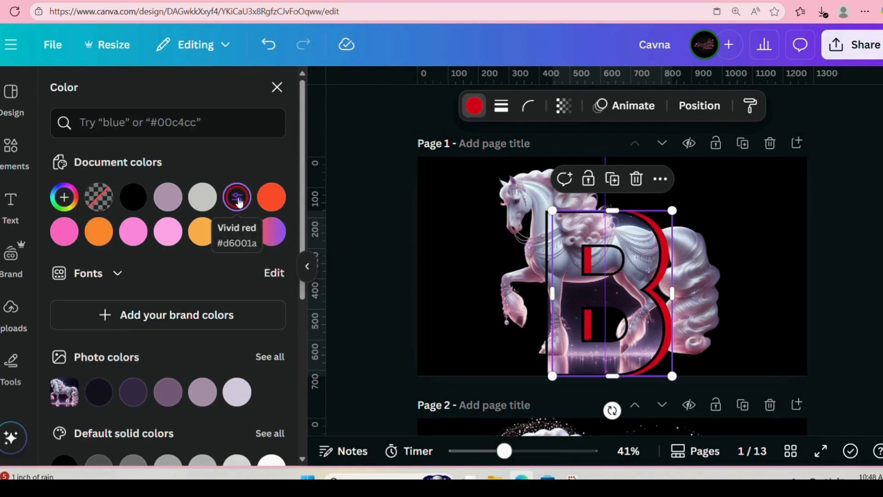
scroll(186, 268, "down", 6)
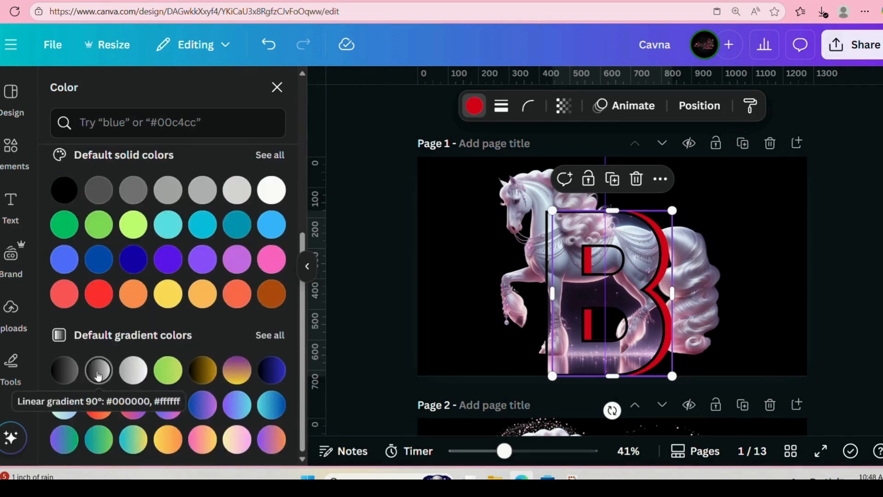
left_click(99, 375)
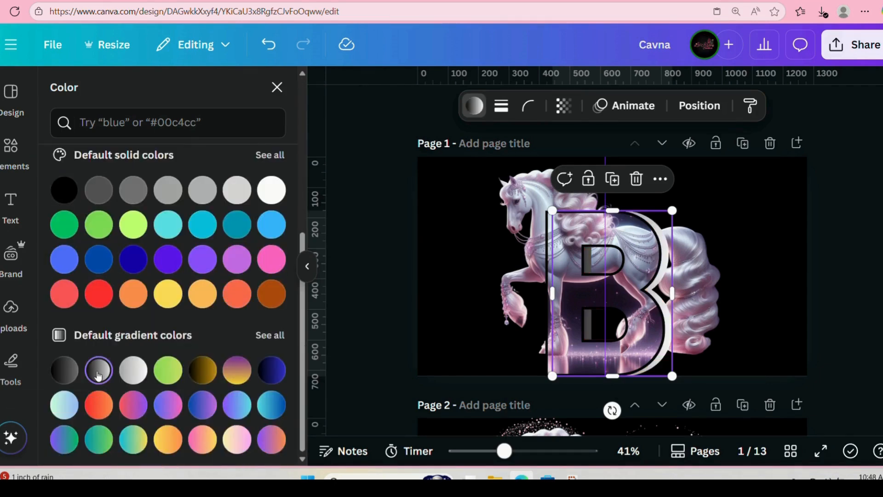
left_click(203, 371)
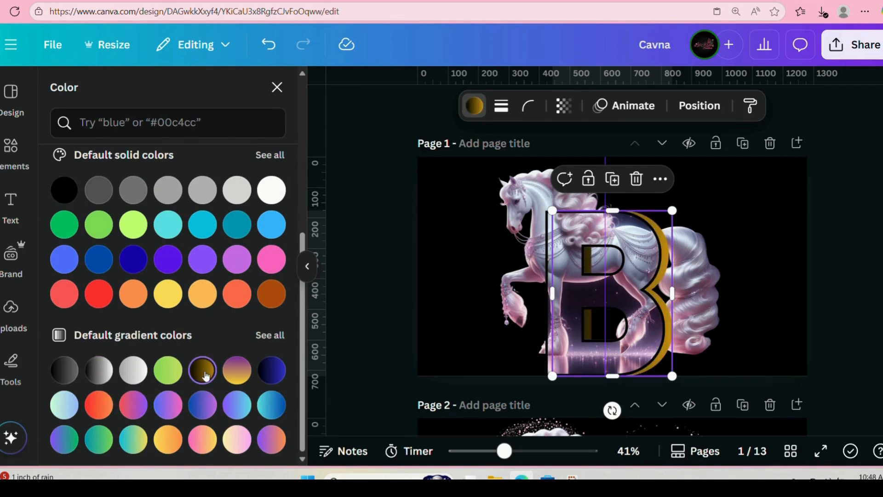
left_click(136, 406)
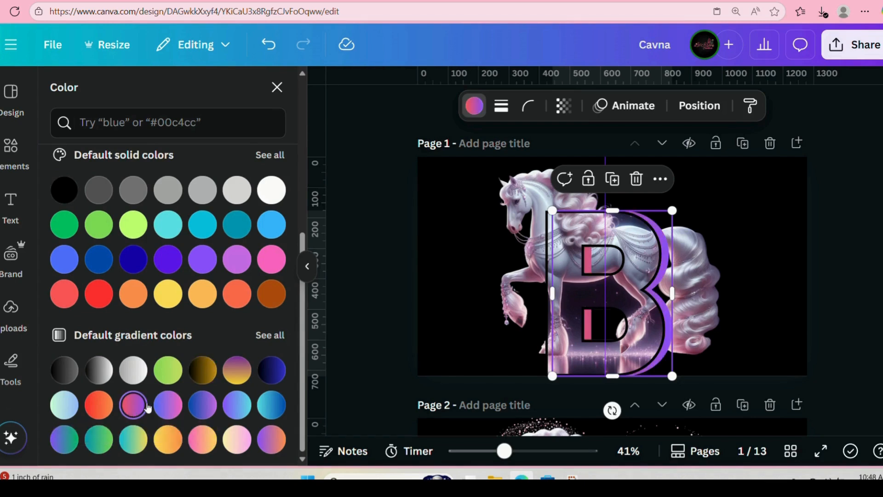
left_click(168, 405)
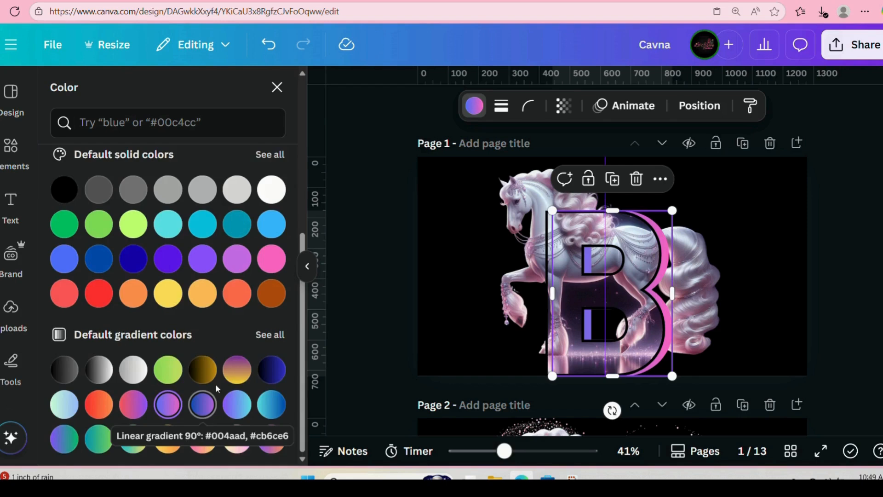
Compare the red-to-purple and blue-to-purple gradients on the rear B, and return it to the blue-to-pink gradient without adding a border
scroll(216, 322, "up", 6)
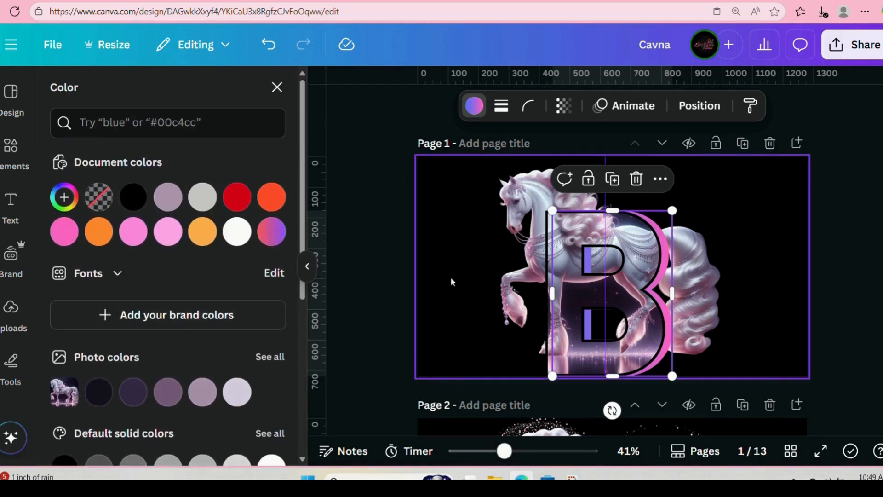
left_click(270, 242)
scroll(271, 257, "down", 5)
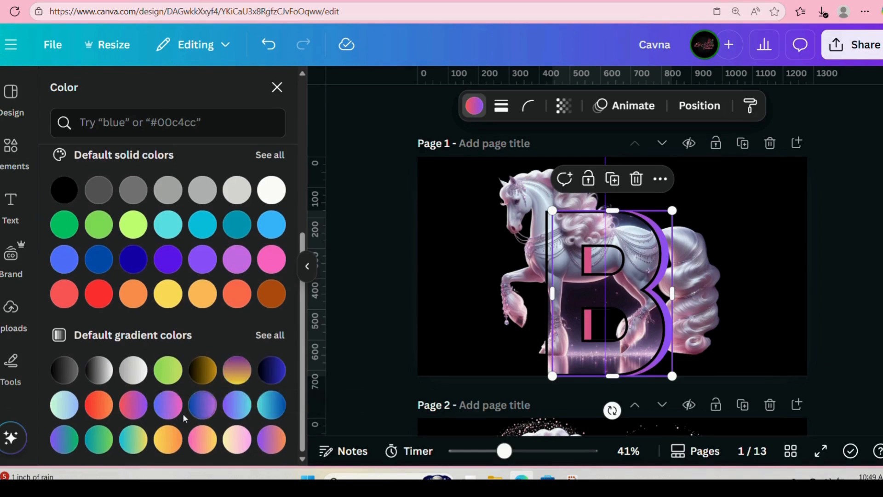
left_click(199, 411)
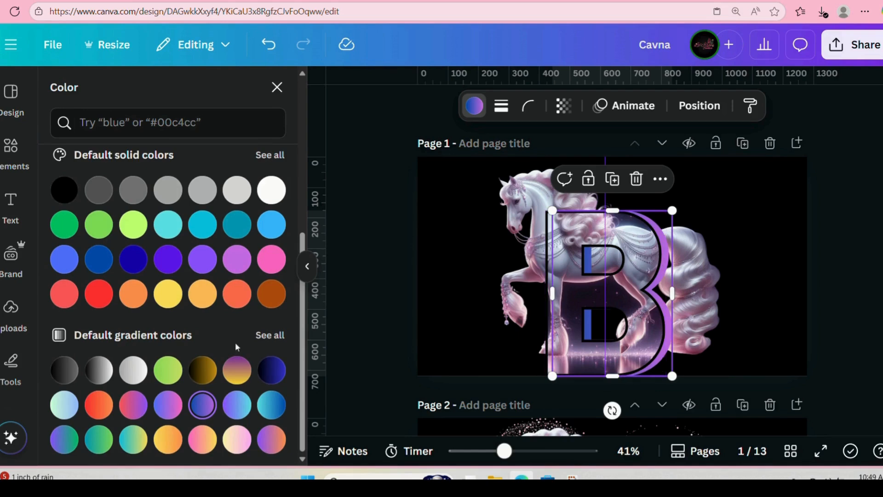
left_click(168, 404)
scroll(234, 276, "up", 6)
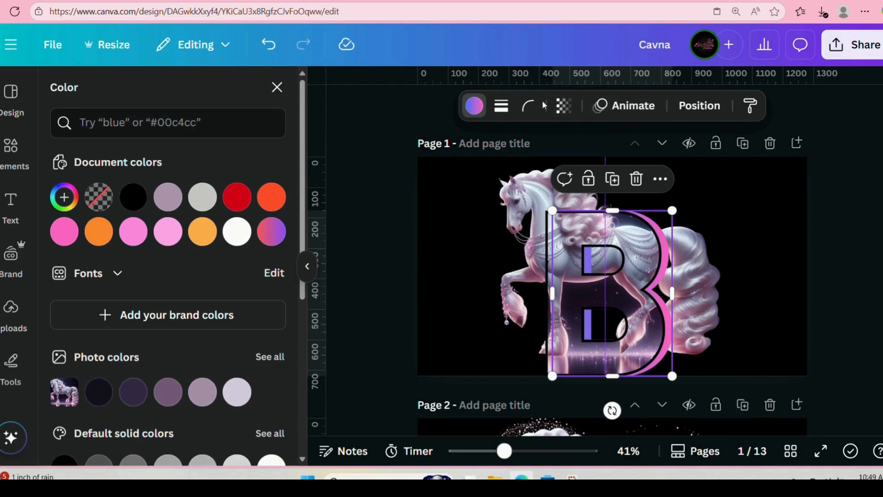
left_click(503, 108)
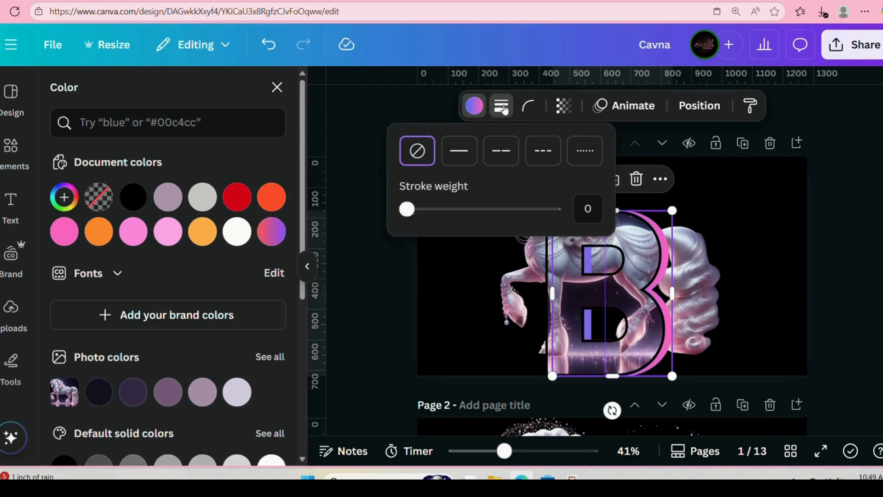
left_click(445, 318)
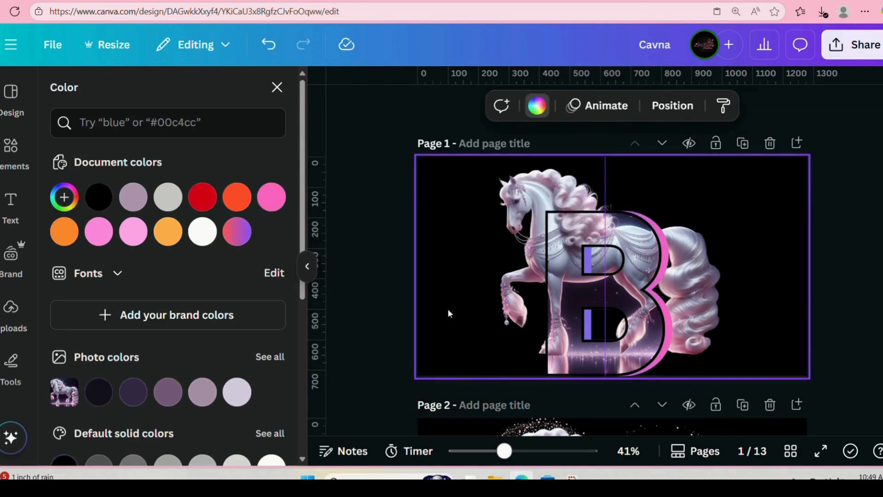
Open the front B frame's stroke color, try white #ffffff, and set it back to black
left_click(579, 294)
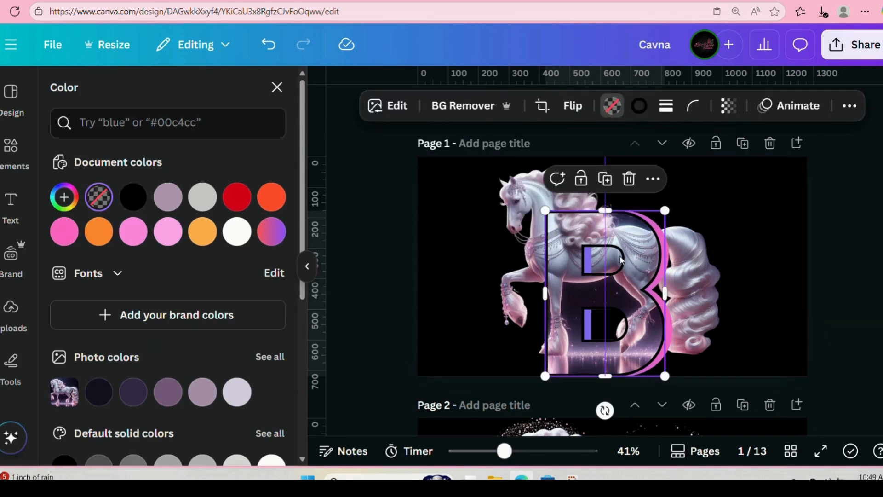
left_click(639, 105)
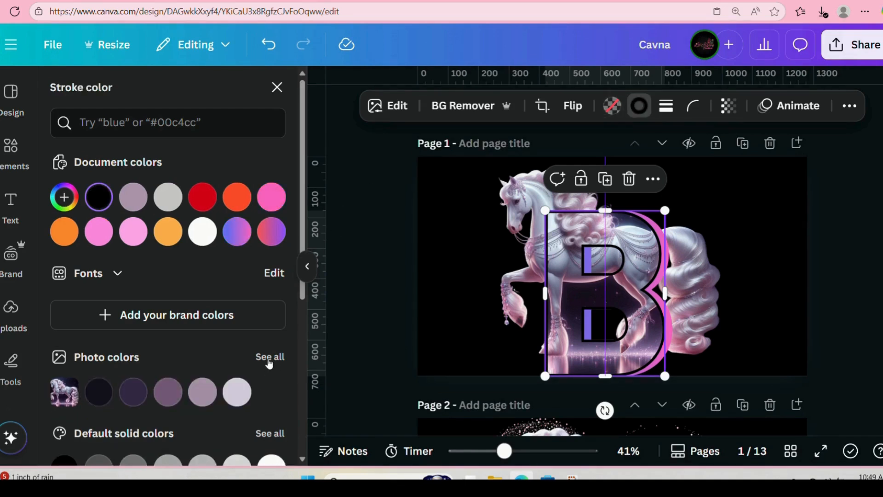
left_click(194, 232)
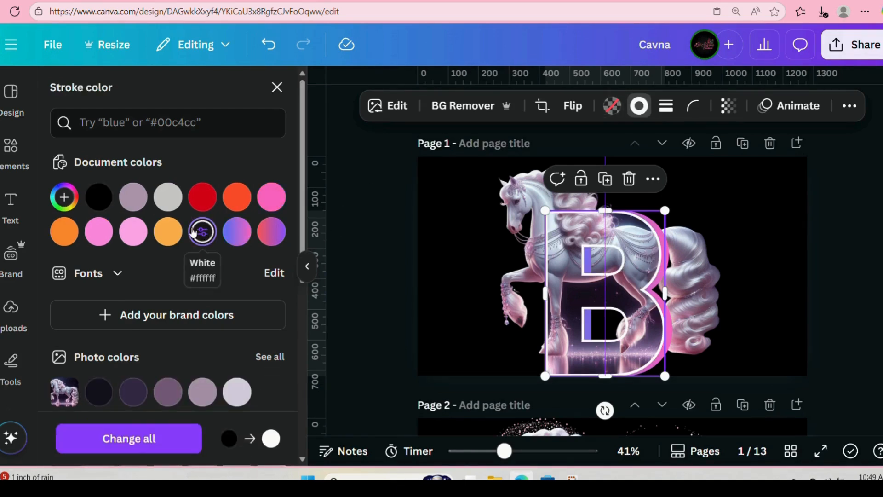
left_click(101, 198)
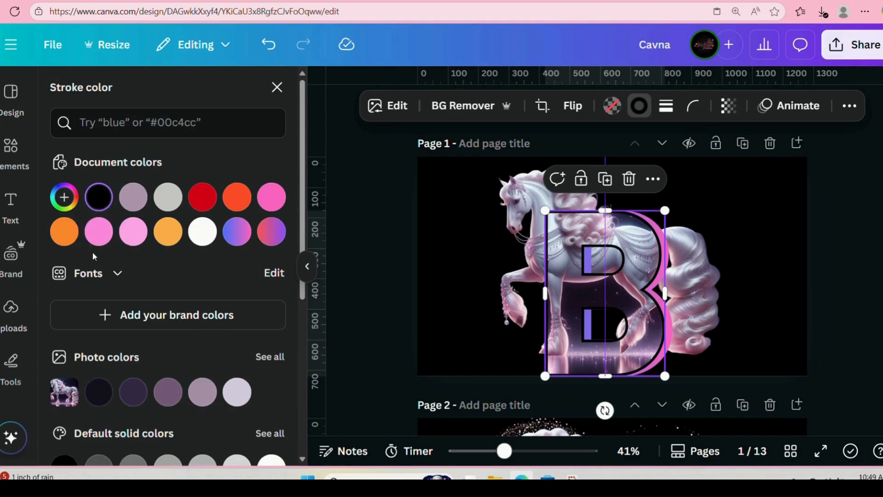
scroll(93, 252, "down", 1)
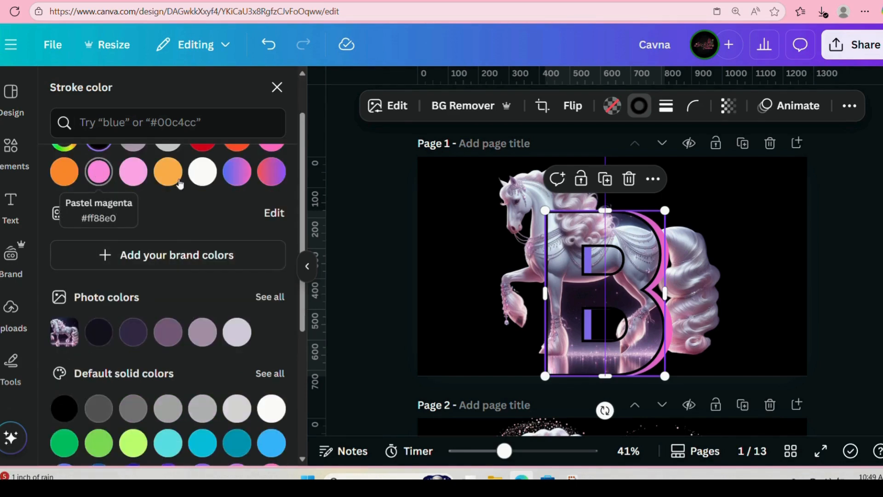
scroll(180, 184, "up", 1)
Sample pink #F366C8 and purple #856DED from the rear gradient B for the front B's stroke color, keeping the purple
left_click(64, 196)
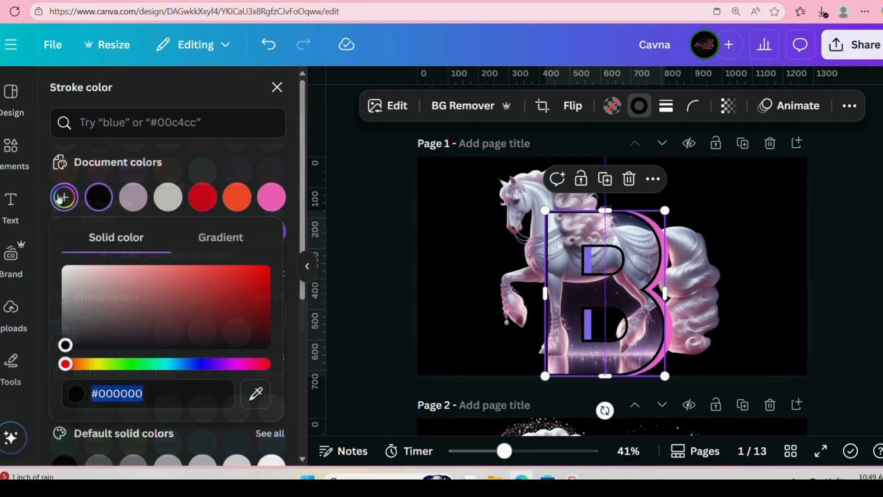
left_click(254, 395)
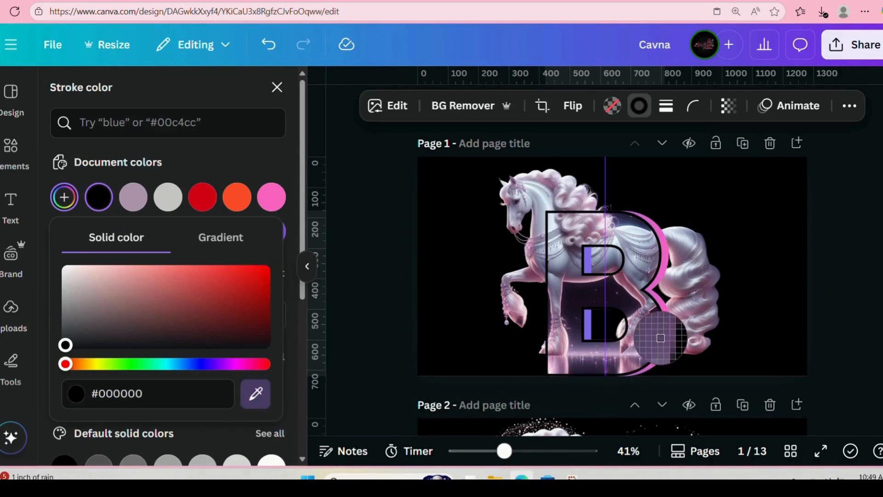
left_click(665, 352)
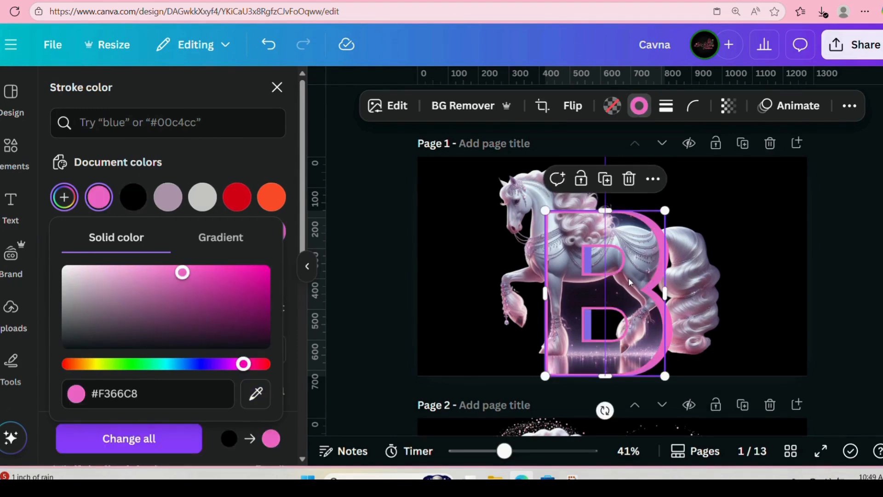
left_click(256, 393)
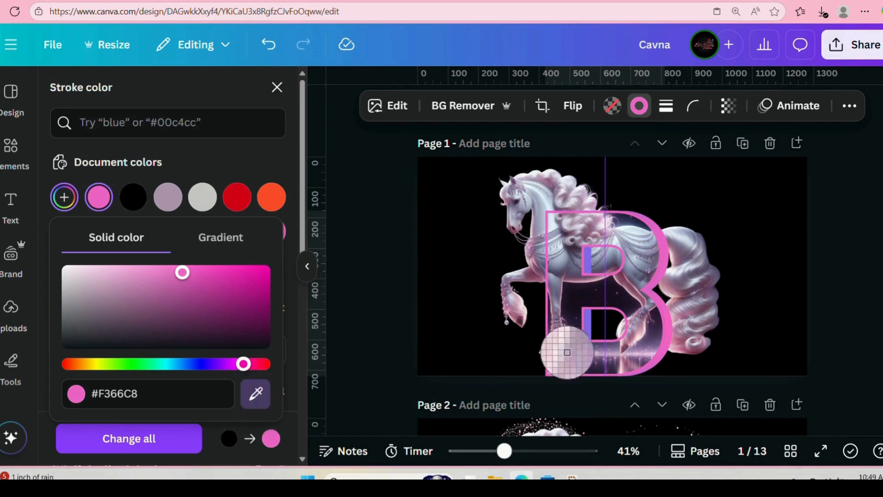
left_click(590, 335)
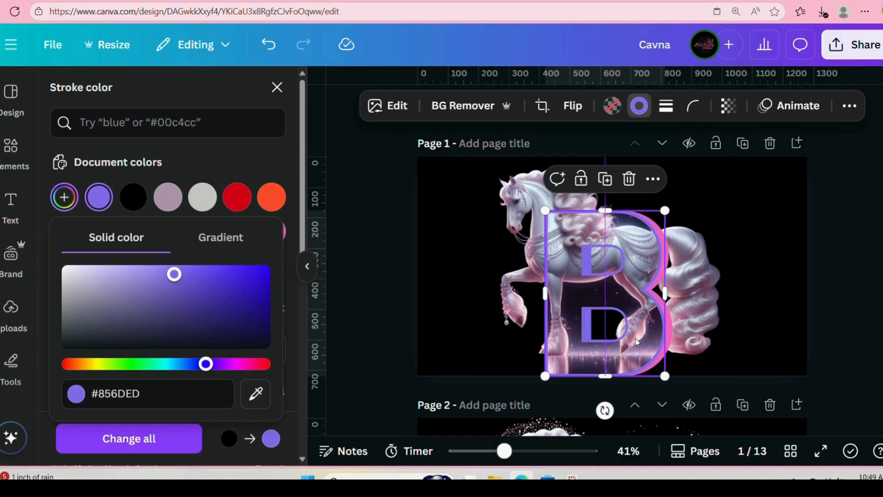
Undo the front B's purple stroke to restore the pink outline, and compare the result with the finished design on page 2
left_click(277, 48)
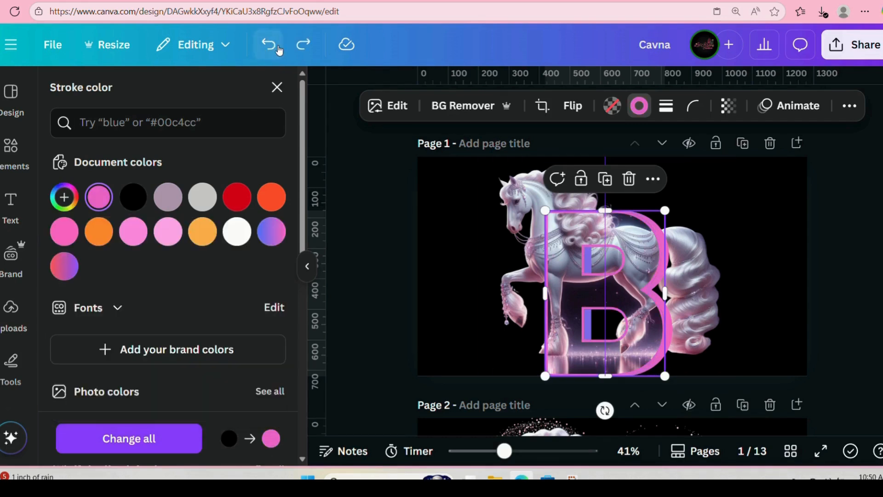
left_click(790, 210)
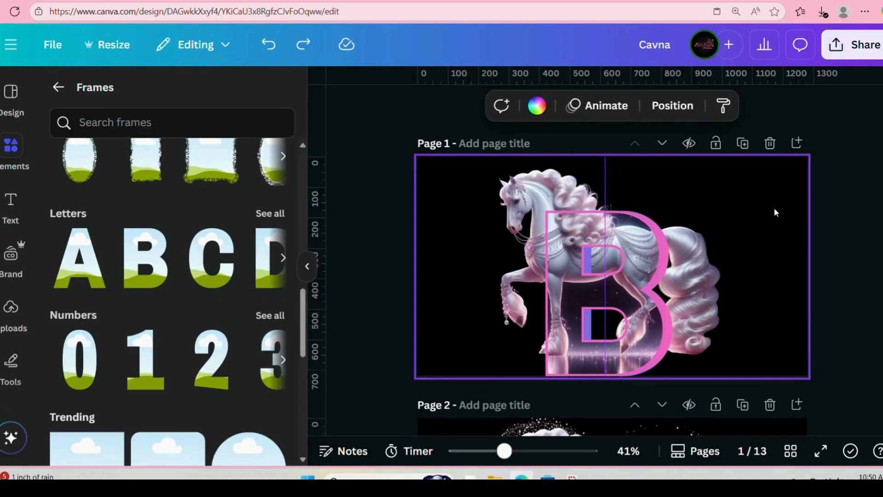
scroll(768, 211, "down", 5)
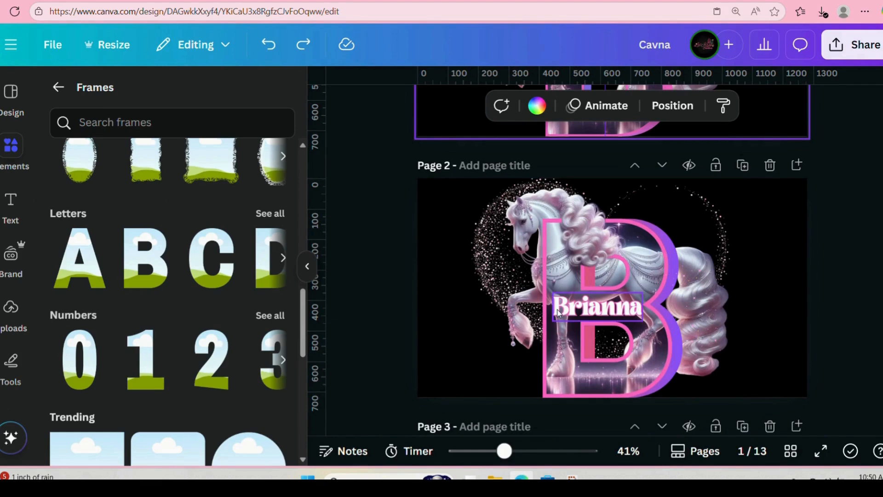
scroll(714, 292, "up", 4)
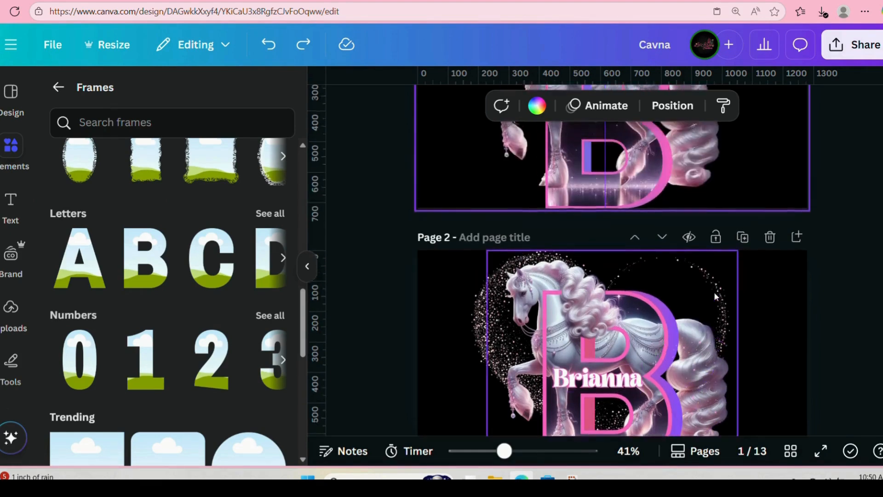
Place the gold sparkle heart graphic on page 1 and enlarge it diagonally both ways to span the full page height
left_click(58, 87)
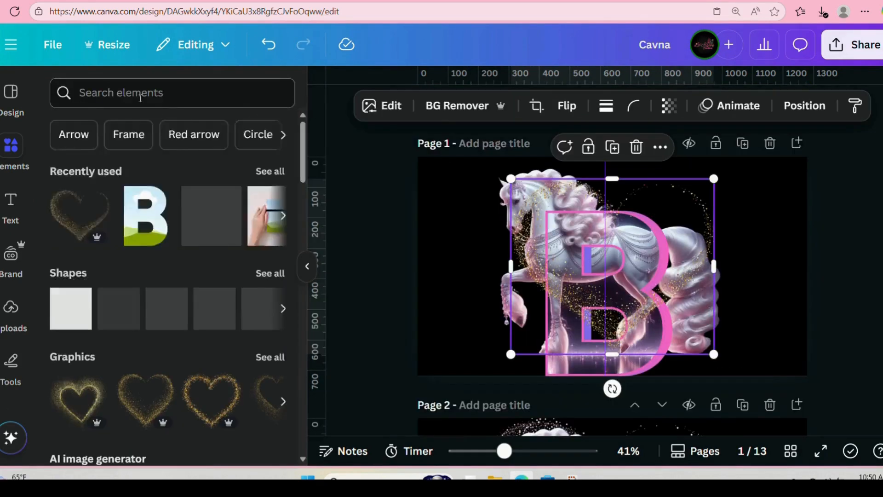
left_click(140, 97)
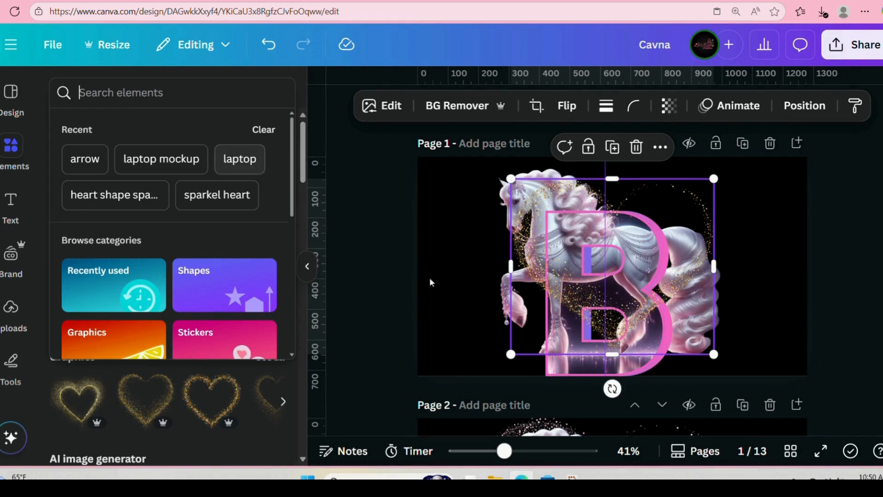
scroll(148, 427, "down", 1)
scroll(148, 427, "up", 1)
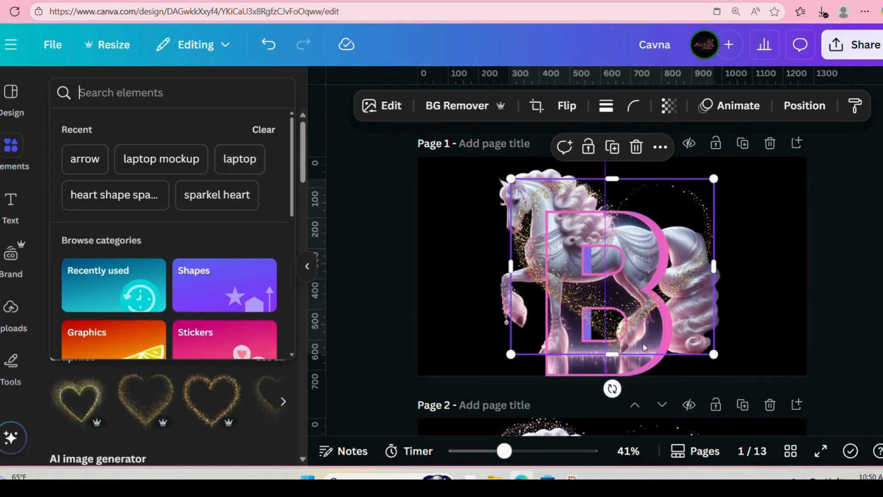
left_click_drag(714, 178, 737, 158)
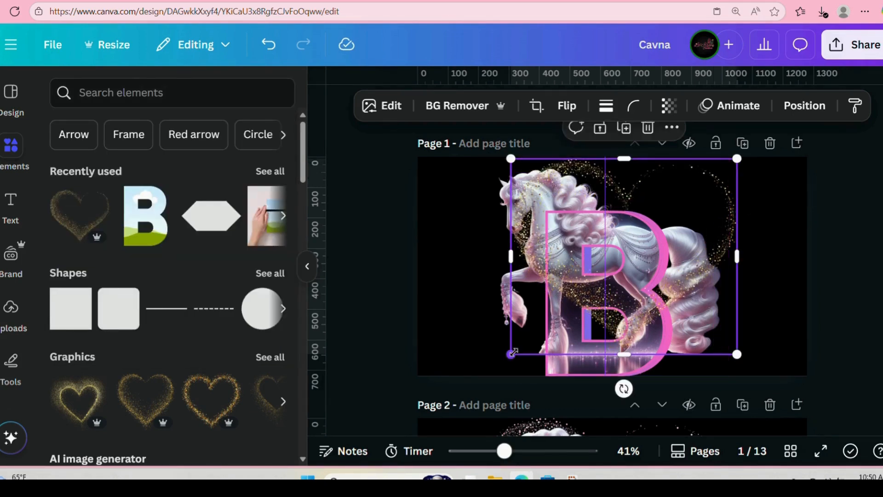
left_click_drag(512, 352, 491, 369)
Send the sparkle heart behind the horse, directly above the black background, and shift it left around the horse's head
left_click(804, 105)
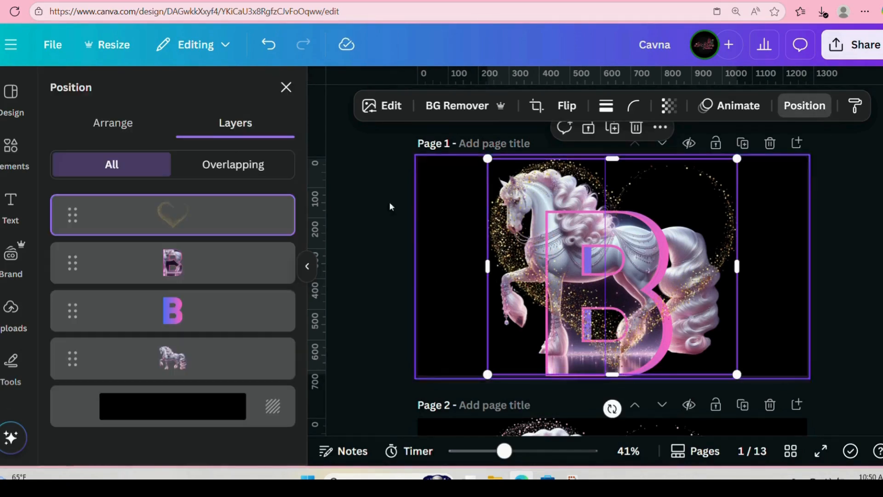
left_click_drag(193, 213, 222, 359)
left_click_drag(704, 196, 697, 194)
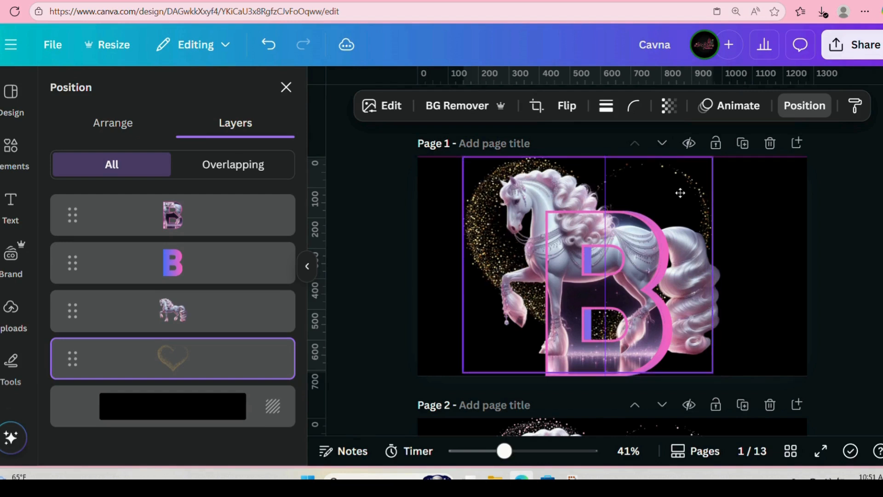
left_click_drag(680, 193, 678, 196)
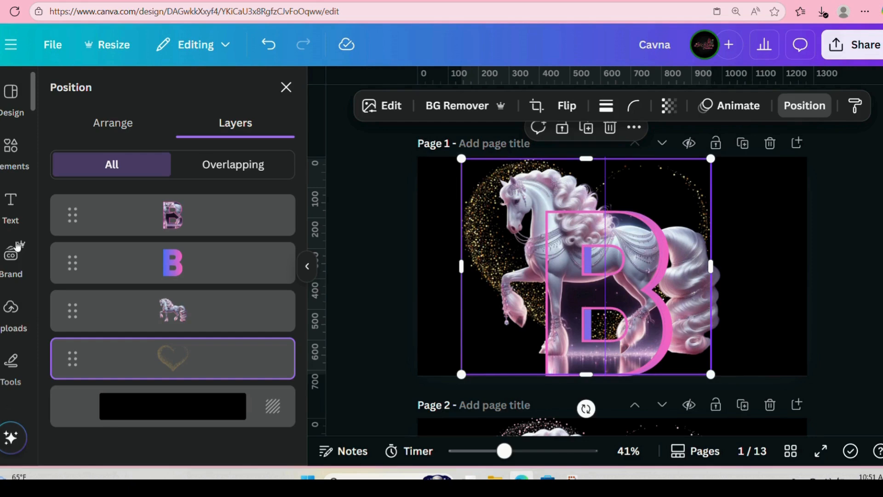
Add a heading to page 1 and replace its placeholder text with the first name used in the page 2 design
left_click(2, 224)
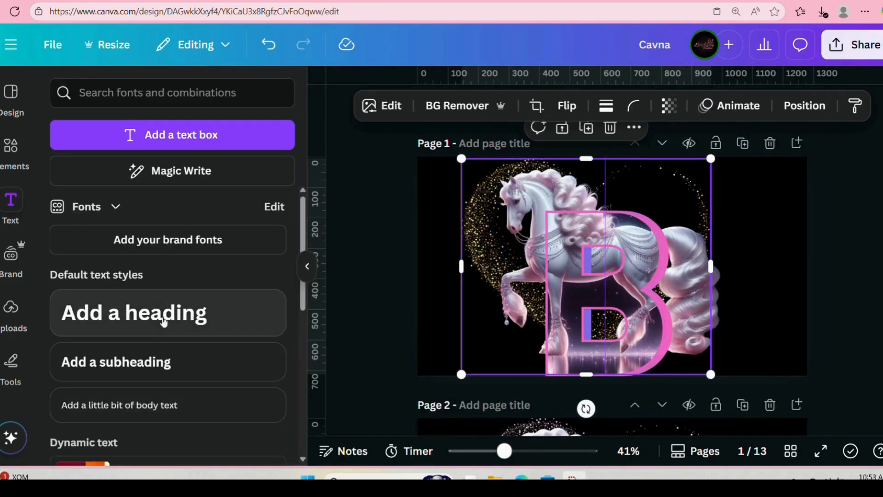
left_click(164, 314)
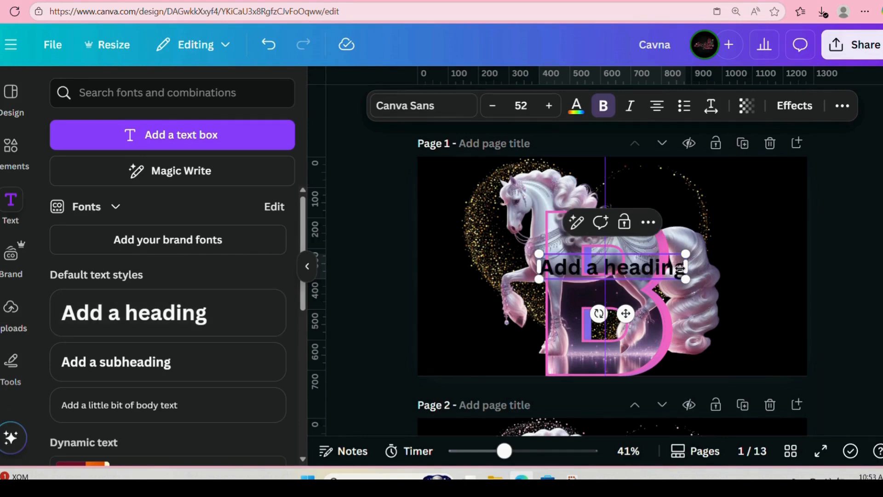
key("BackSpace")
key("BackSpace")
key("BackSpace")
key("BackSpace")
key("BackSpace")
key("BackSpace")
key("BackSpace")
key("BackSpace")
key("BackSpace")
key("BackSpace")
key("BackSpace")
key("BackSpace")
key("BackSpace")
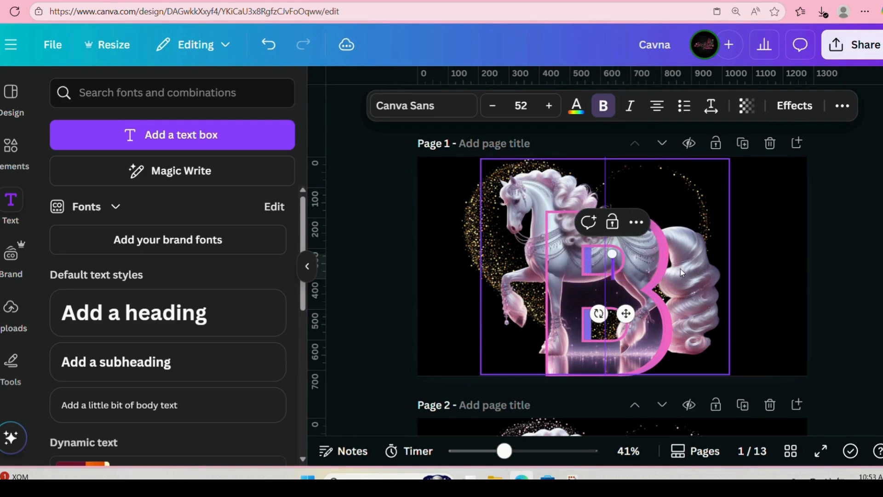
type("Br")
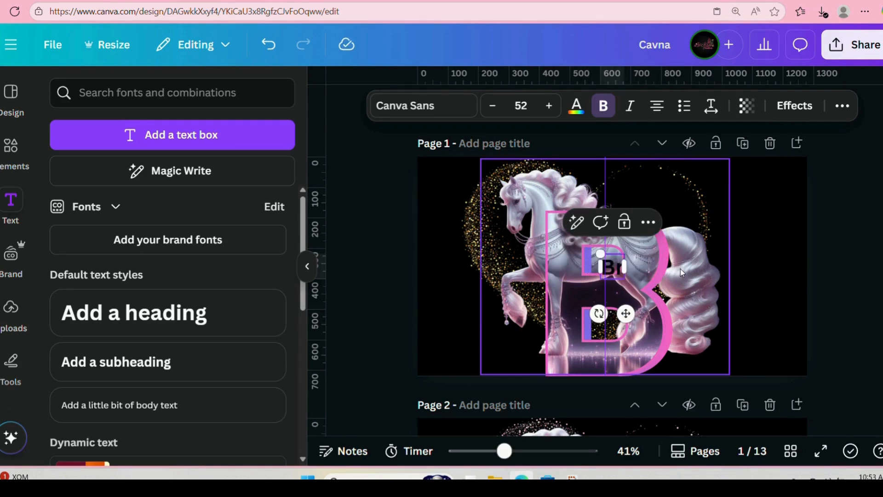
type("ianna")
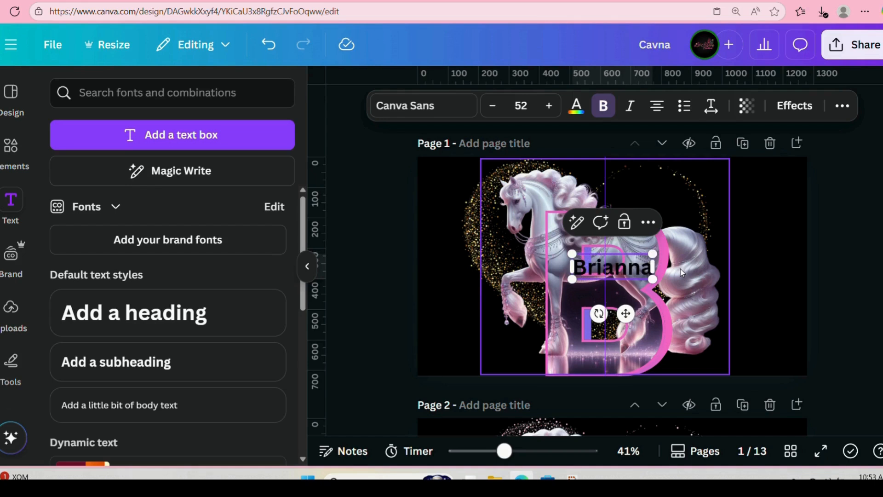
Move the name text down to the middle of the B, between its two openings
left_click(794, 233)
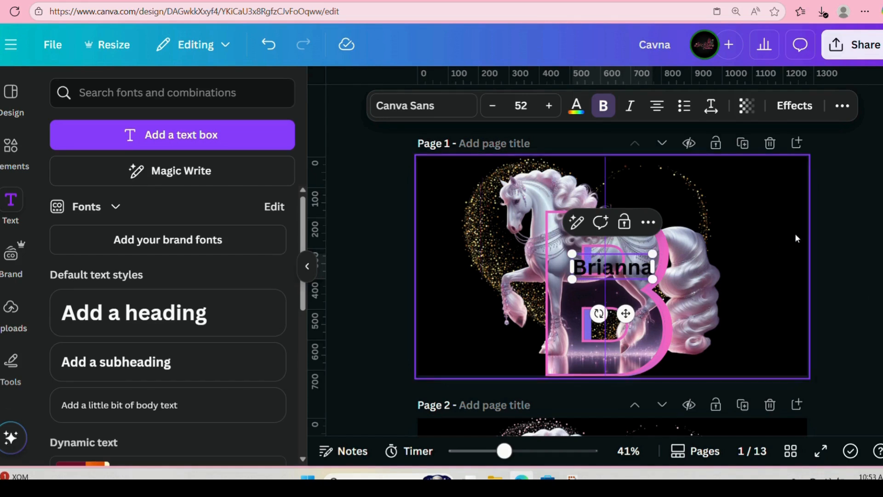
left_click(636, 267)
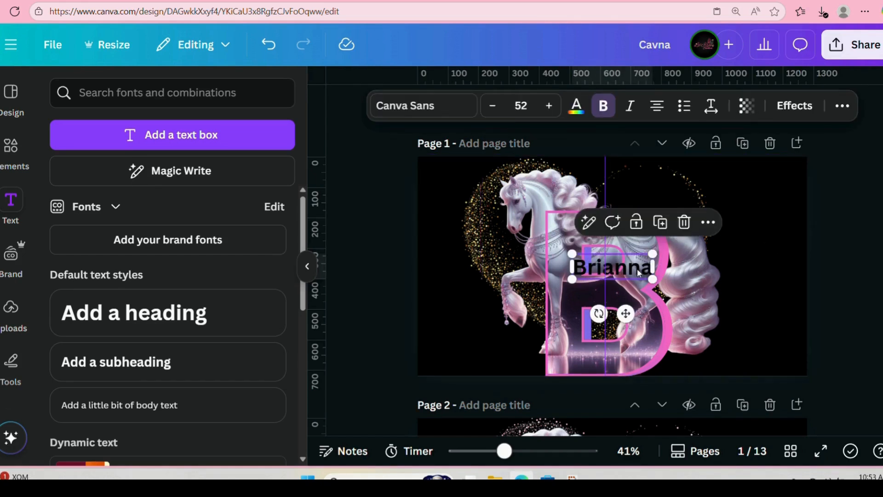
left_click_drag(636, 267, 621, 292)
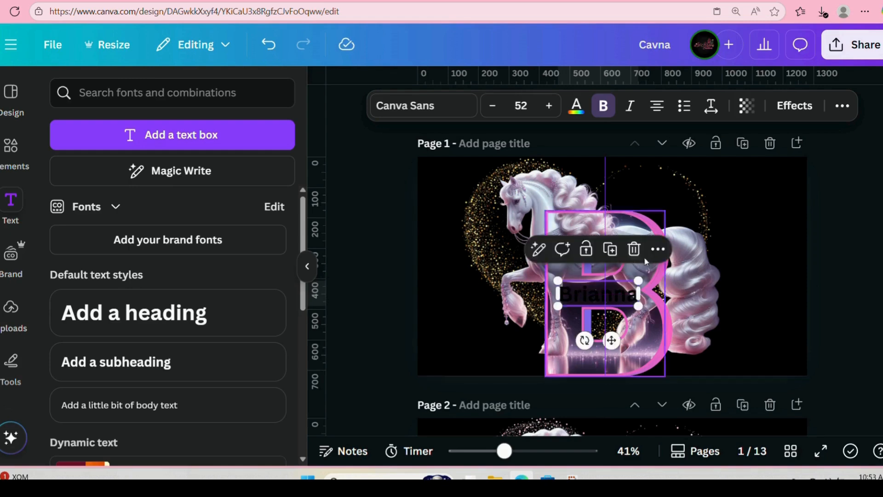
Set the name text to the Pink Girl font and color it white #ffffff
scroll(724, 228, "down", 2)
left_click(734, 212)
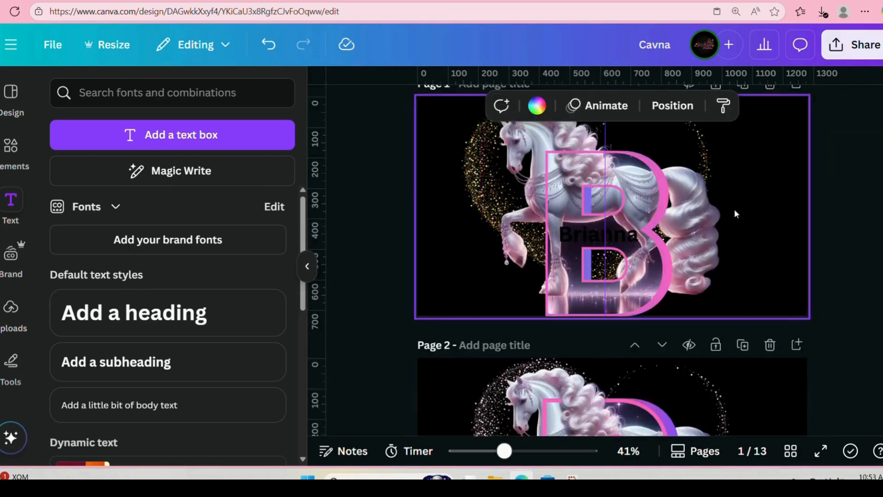
left_click(618, 235)
left_click(408, 104)
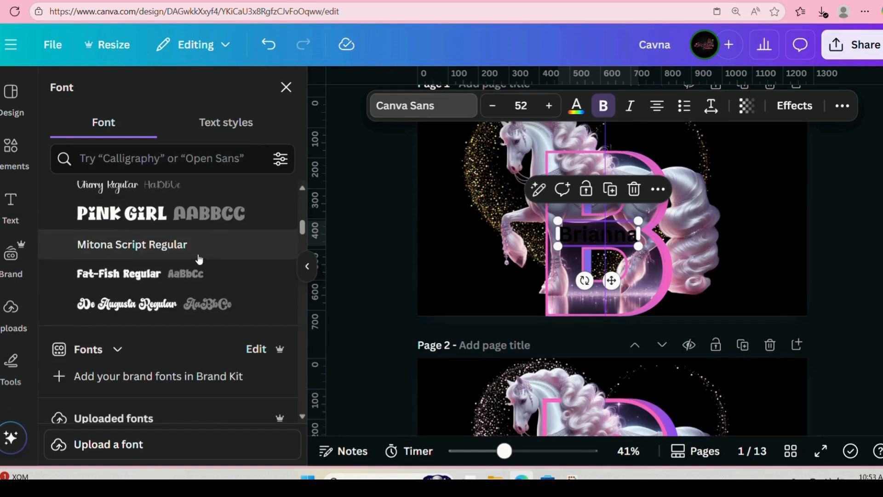
scroll(199, 257, "up", 3)
scroll(199, 258, "down", 2)
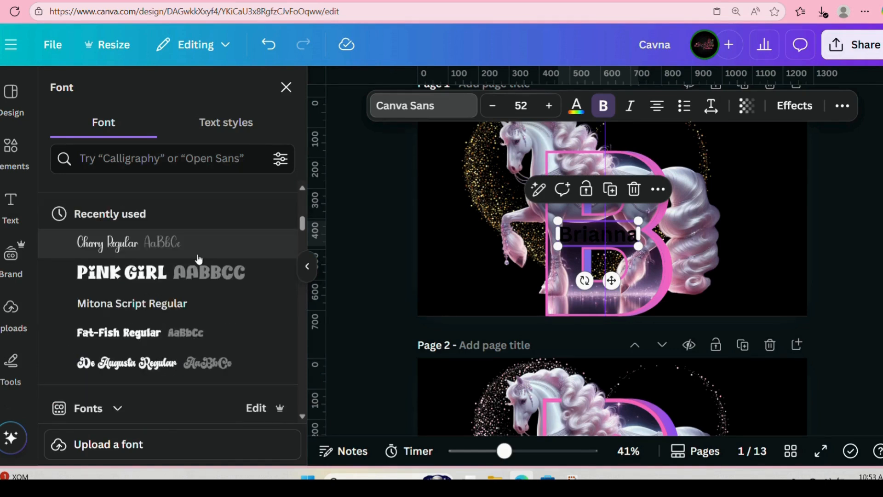
scroll(198, 258, "down", 2)
left_click(173, 217)
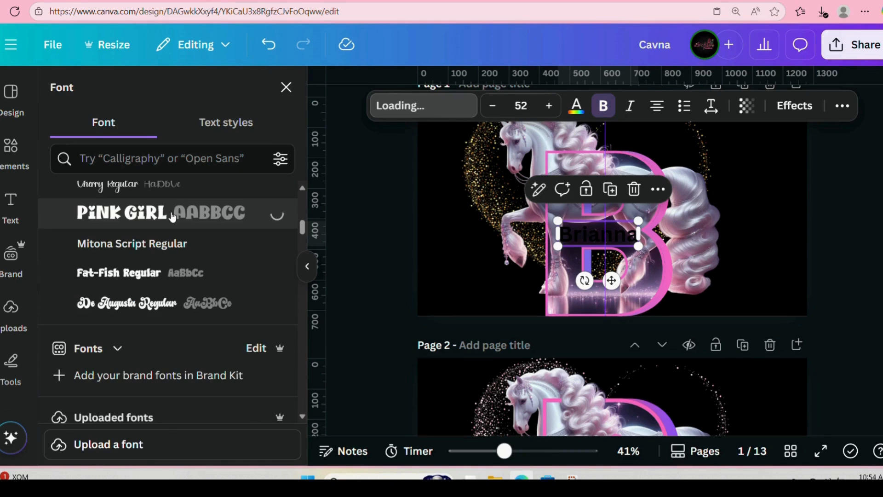
left_click(573, 110)
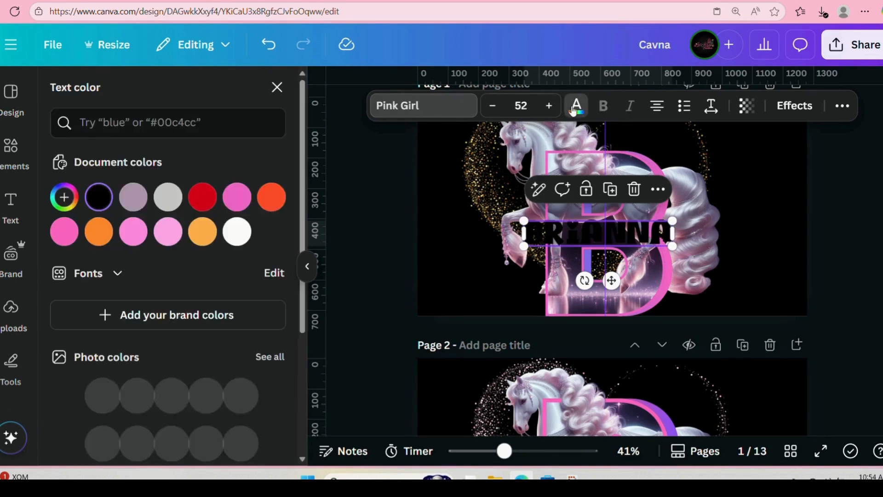
left_click(237, 231)
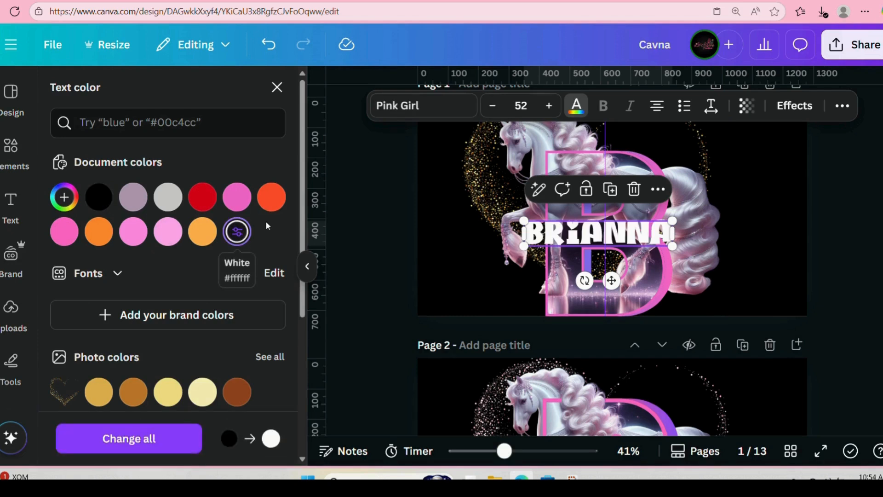
Try the De Augusta and Disney fonts on the name text, and keep De Augusta
left_click(428, 106)
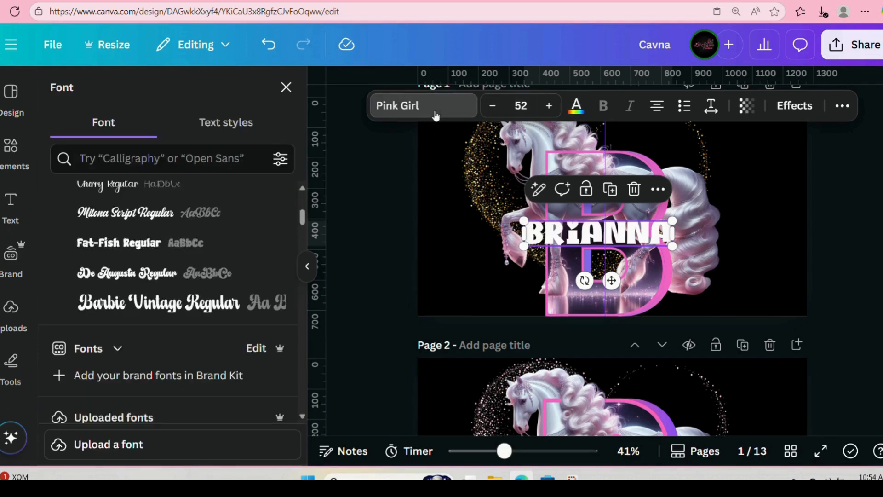
left_click(144, 280)
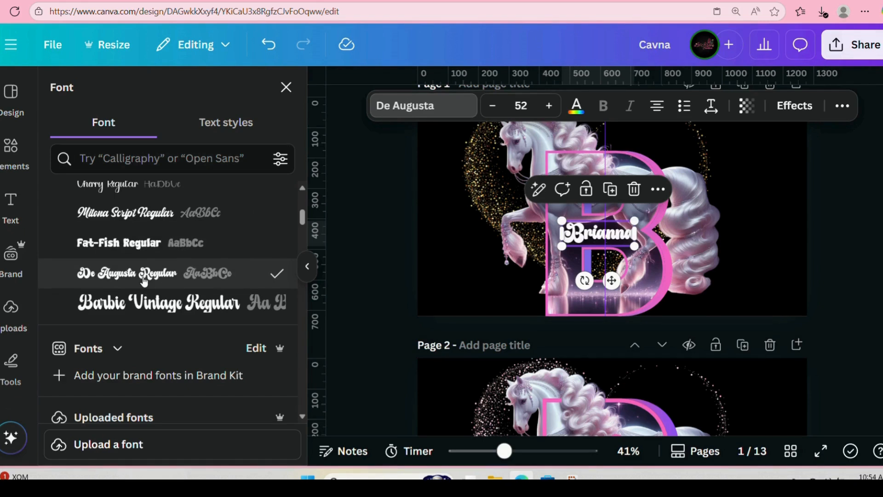
scroll(138, 275, "up", 4)
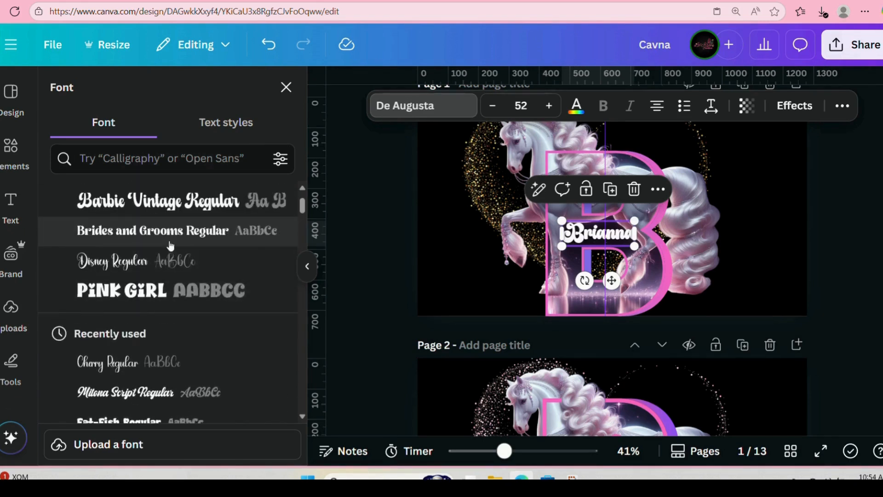
left_click(124, 264)
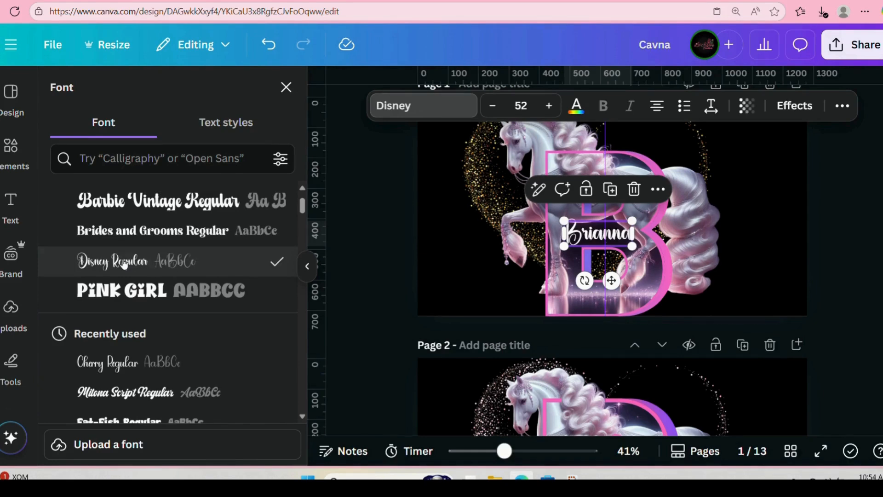
scroll(204, 316, "down", 3)
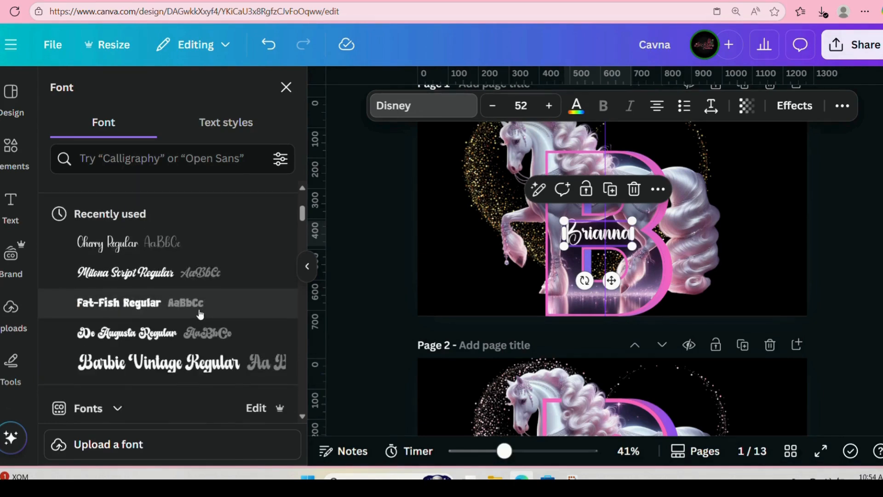
left_click(156, 344)
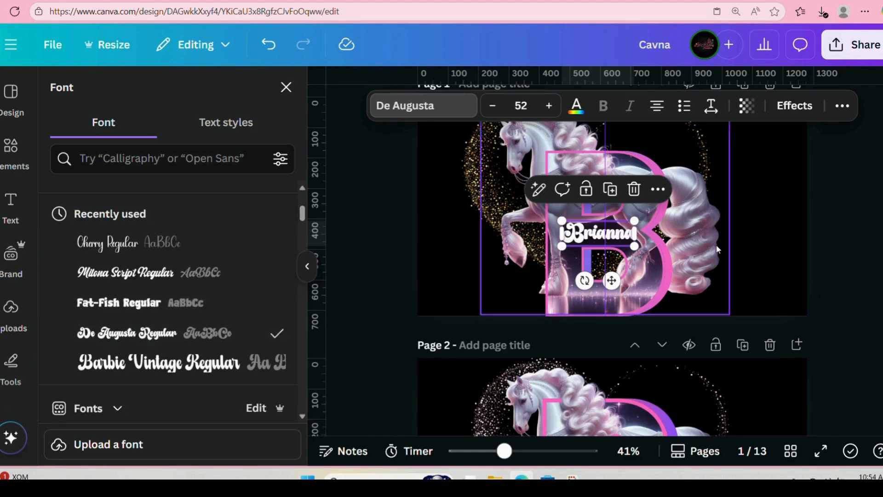
left_click(742, 232)
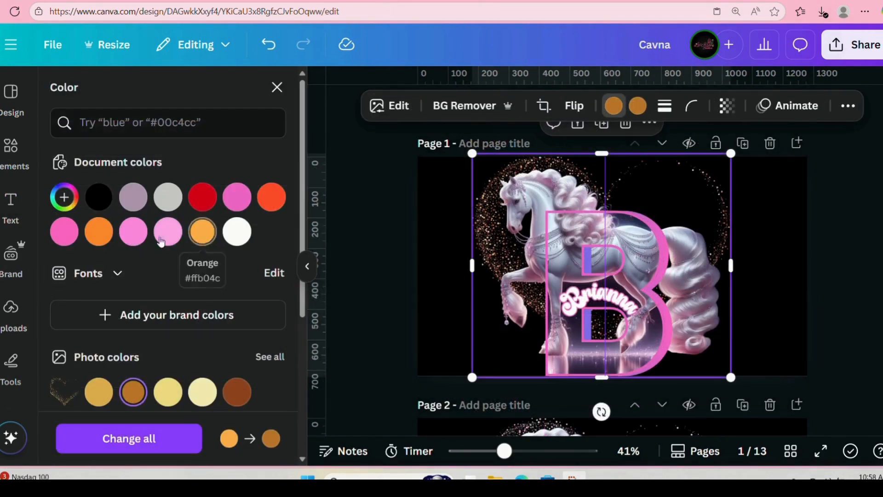
Recolor the sparkle heart's first color, trying light pink and settling on the brighter pink document color beside the orange
left_click(134, 236)
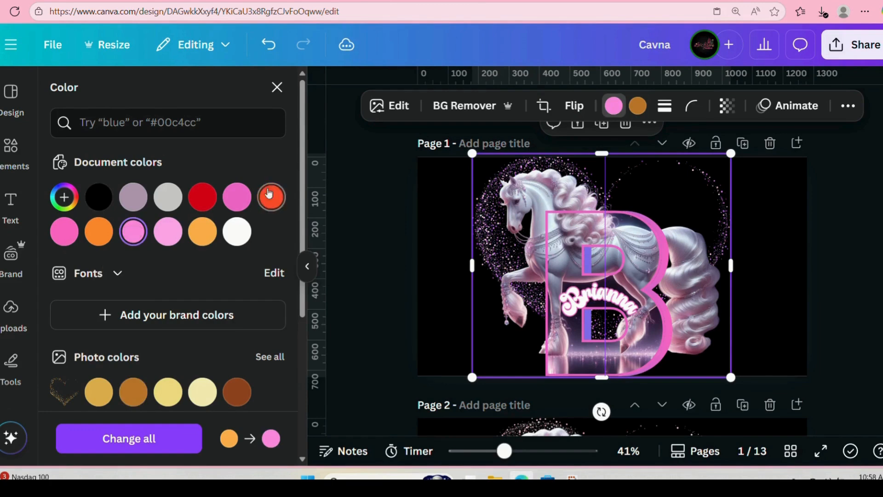
left_click(237, 197)
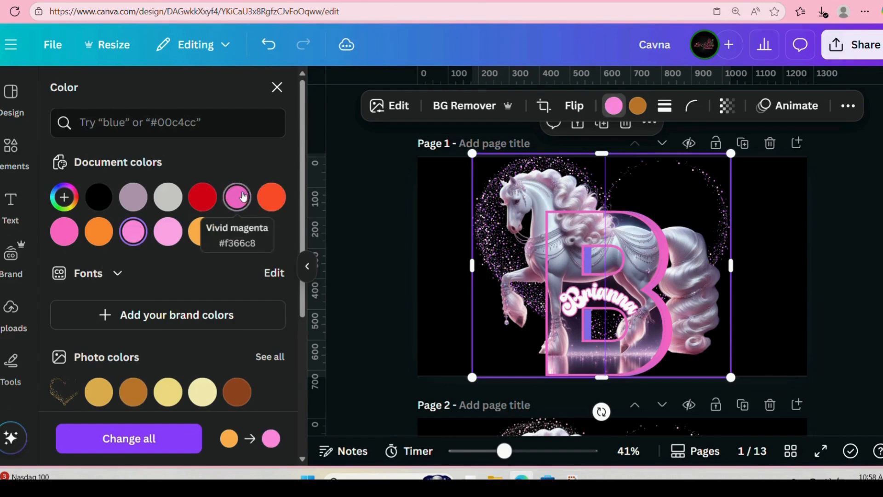
left_click(64, 232)
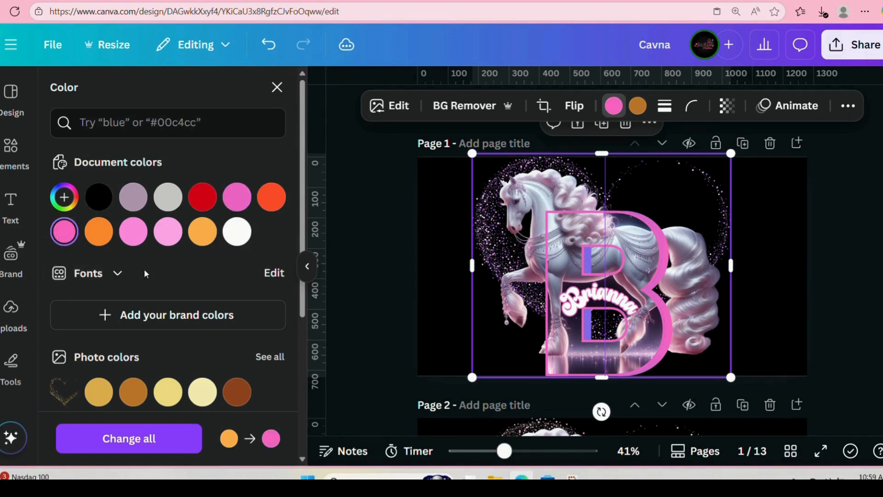
Recolor the sparkle heart's first color, trying the pastel magenta document color and keeping light neon pink #ffa5ea
scroll(152, 276, "down", 3)
scroll(156, 283, "up", 2)
scroll(158, 282, "up", 1)
left_click(133, 235)
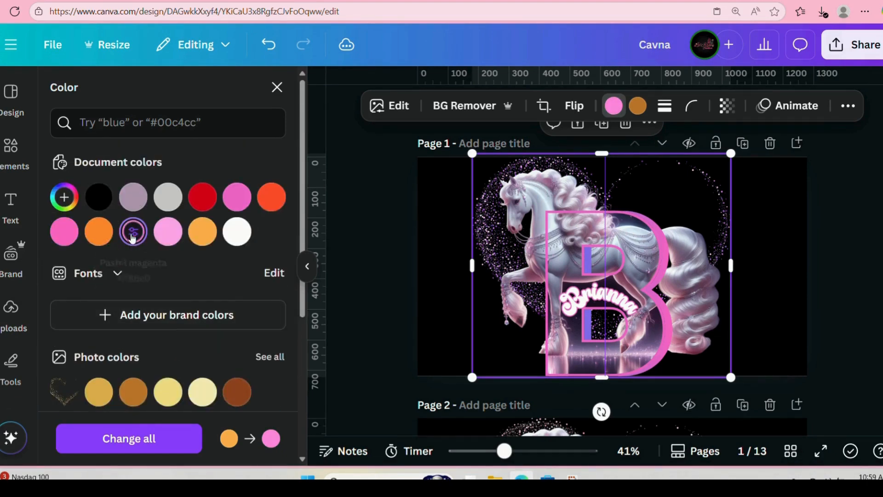
left_click(169, 233)
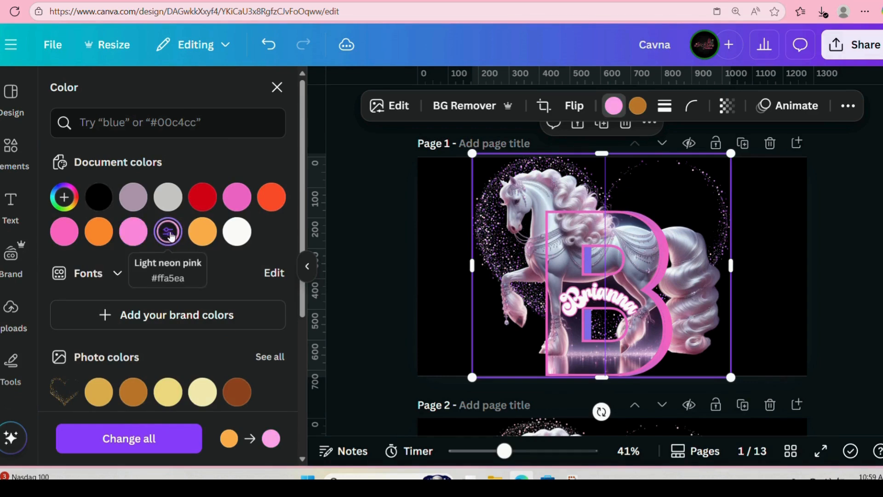
left_click(381, 233)
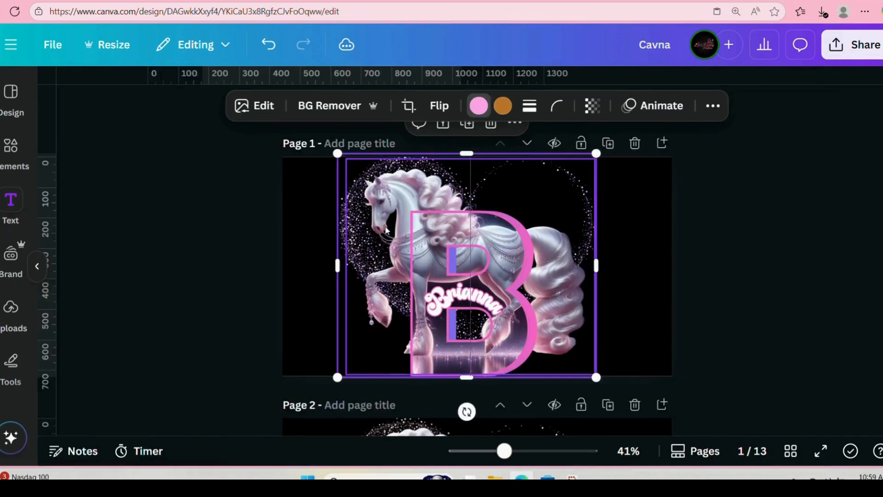
left_click(813, 192)
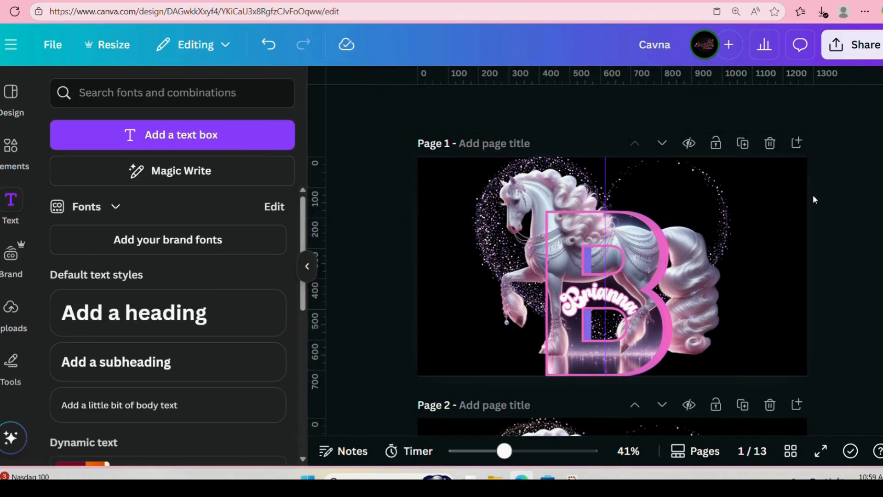
Shift the sparkle heart backdrop on page 1 slightly left so more of it extends beyond the horse's head
scroll(813, 195, "down", 4)
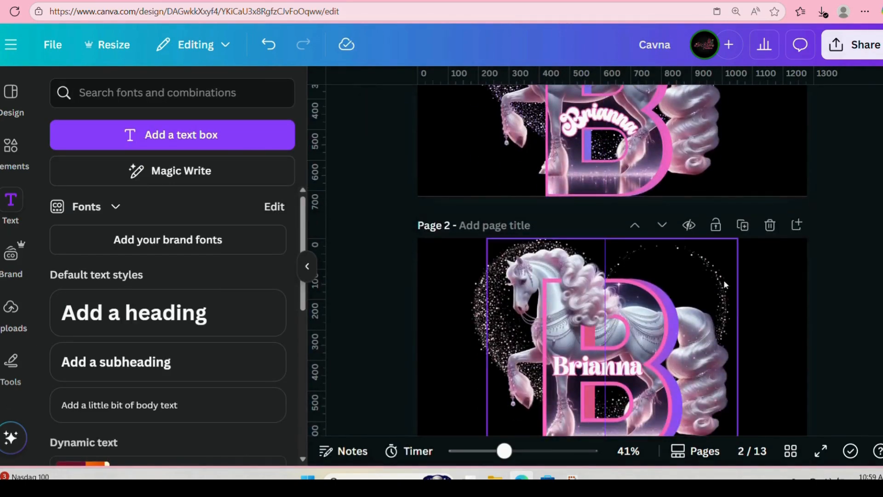
scroll(796, 262, "up", 4)
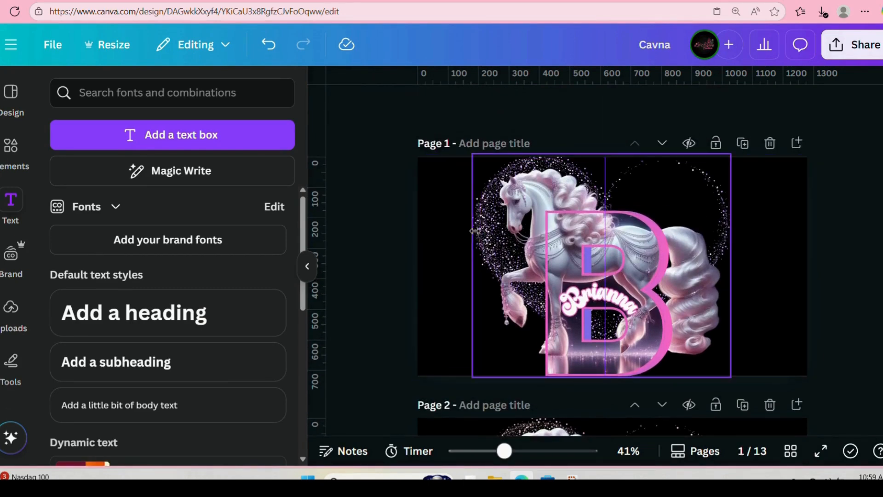
left_click_drag(474, 230, 453, 233)
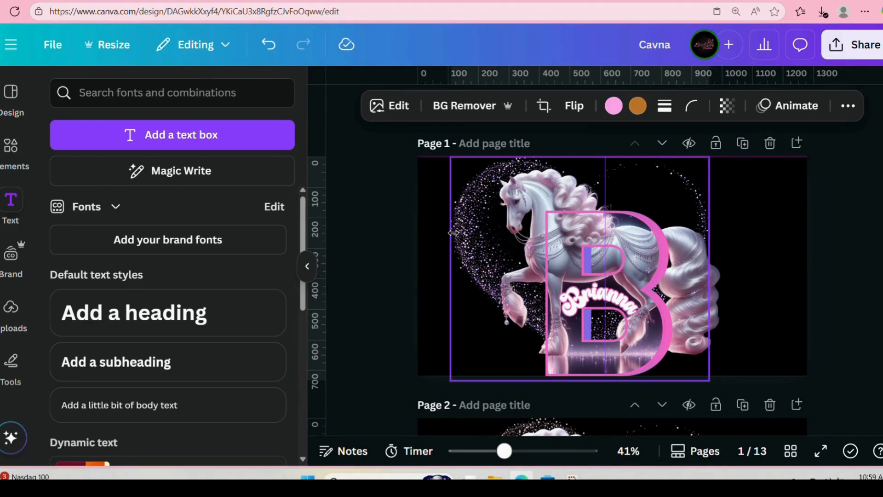
left_click(782, 194)
scroll(720, 250, "down", 6)
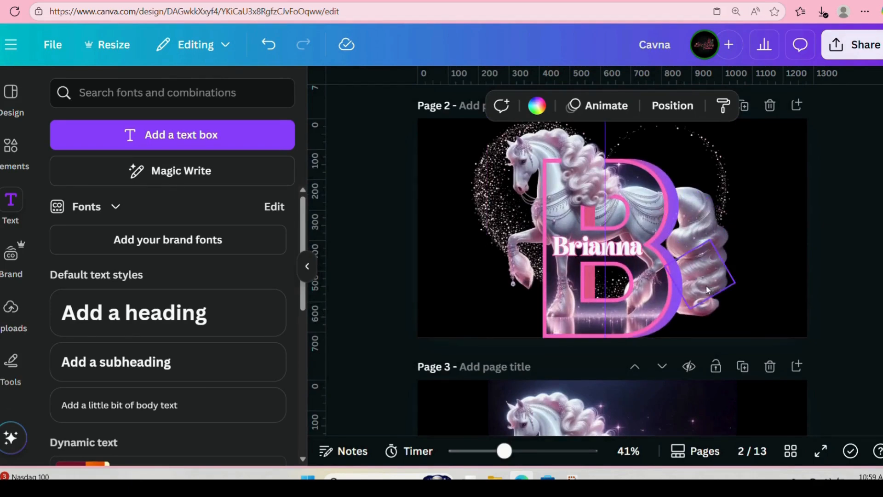
scroll(707, 228, "up", 5)
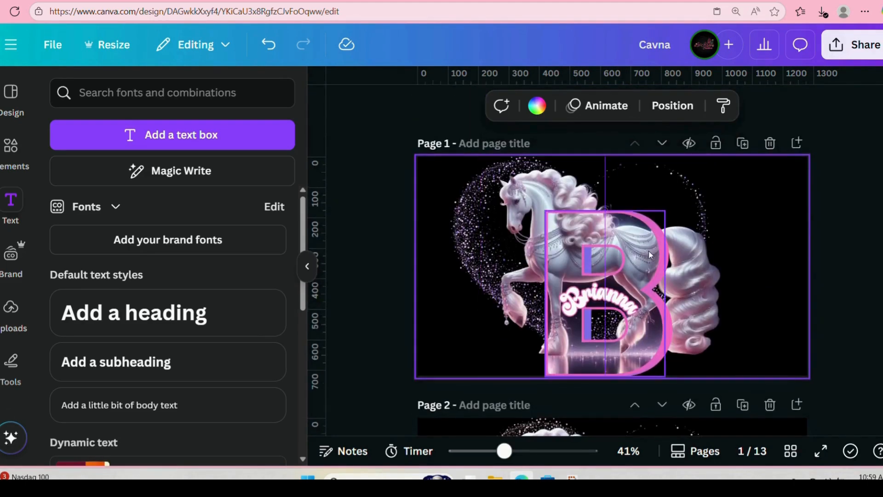
Try the horse layer above the B frame and between the two B layers, and return it below the gradient B
left_click(642, 250)
left_click(850, 106)
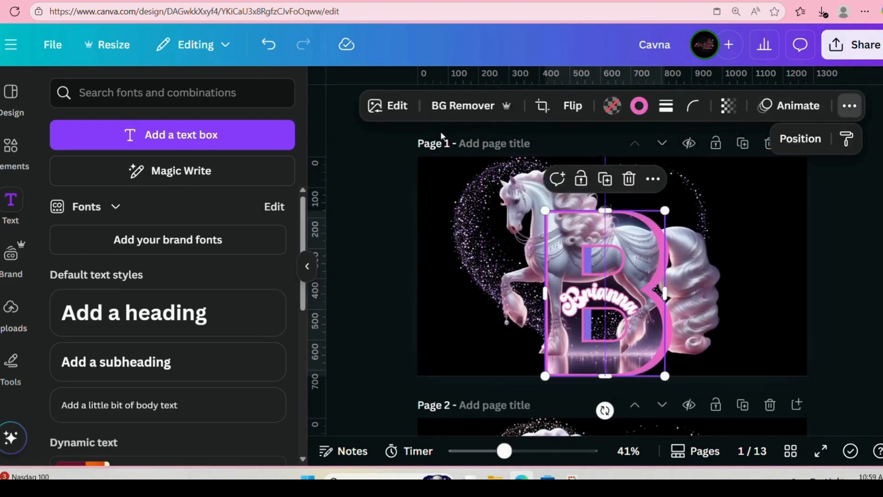
left_click(795, 139)
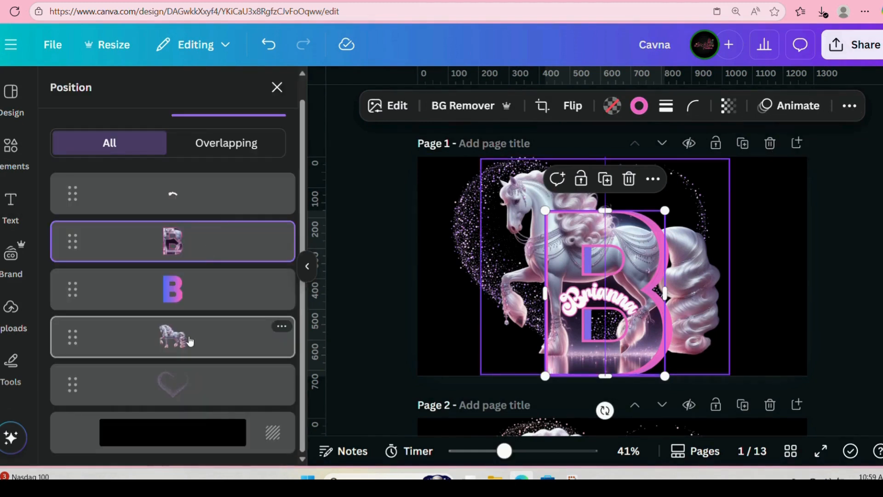
left_click_drag(192, 339, 190, 216)
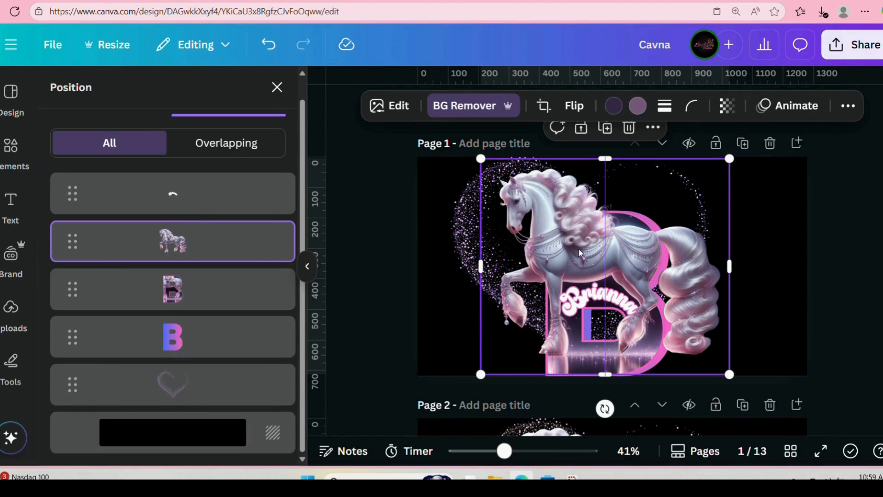
left_click_drag(191, 240, 197, 308)
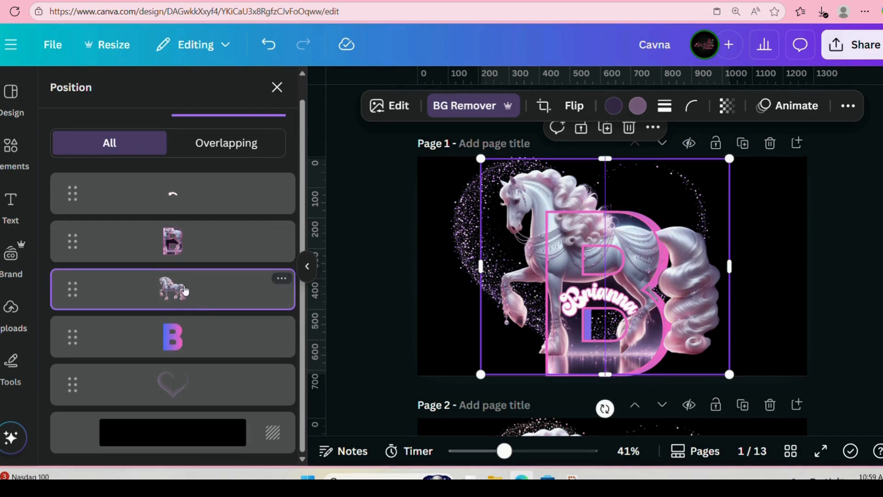
left_click_drag(185, 293, 193, 363)
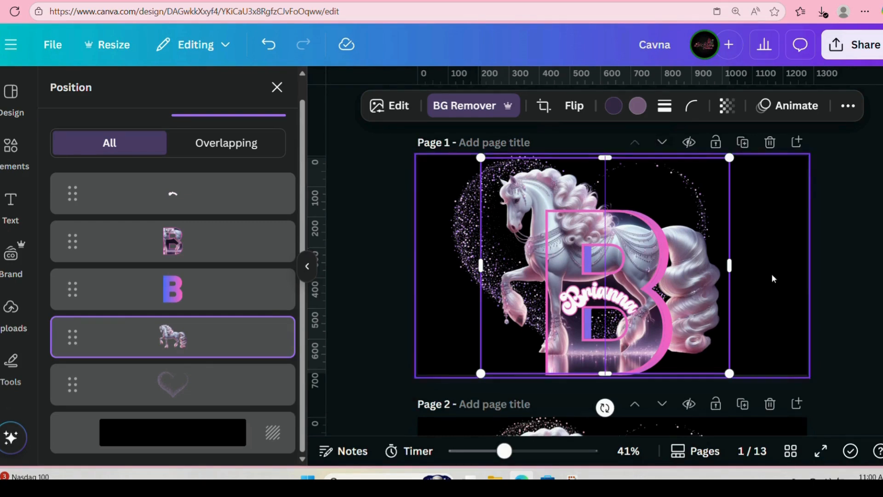
Search the elements library for sparkles and list all matching graphics
scroll(666, 186, "down", 3)
left_click(10, 152)
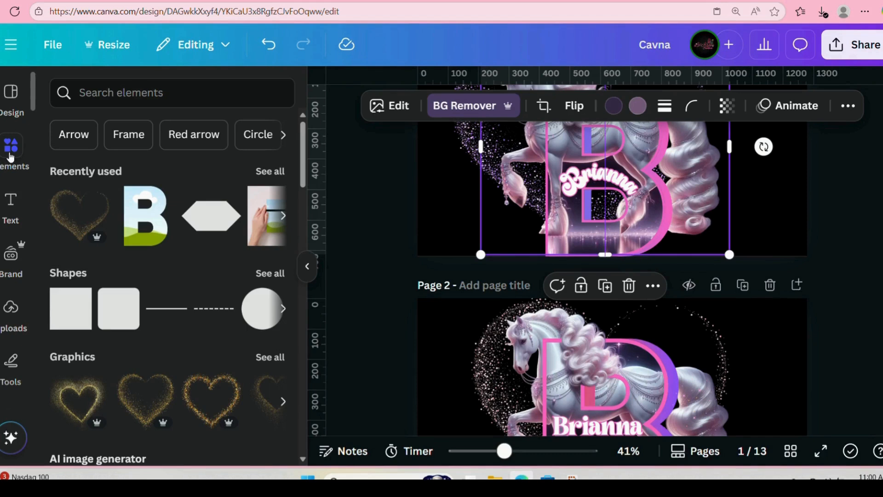
left_click(143, 91)
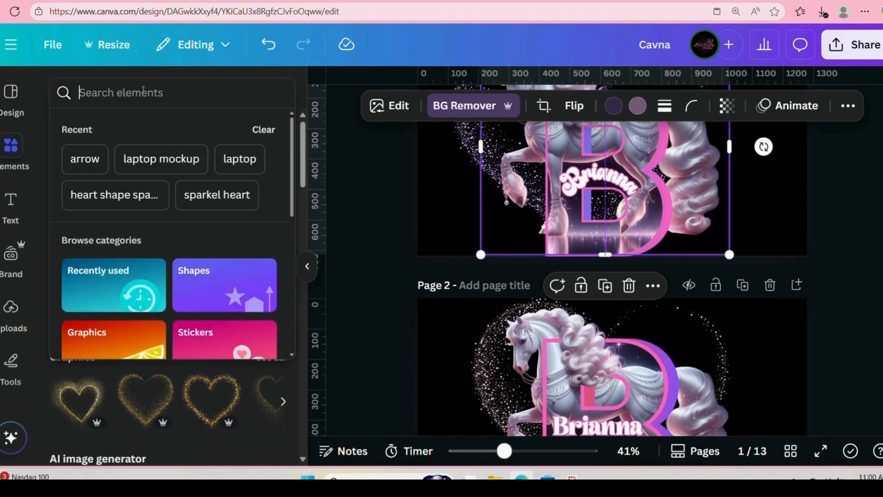
type("sp")
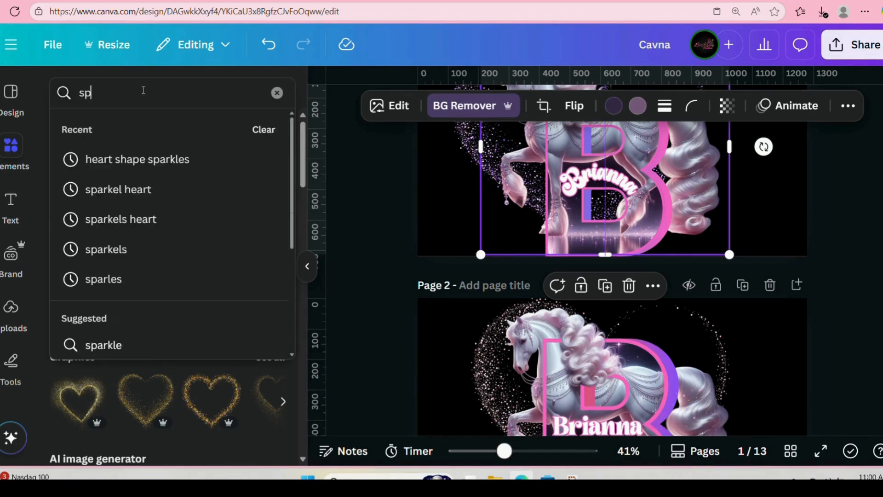
type("arkles")
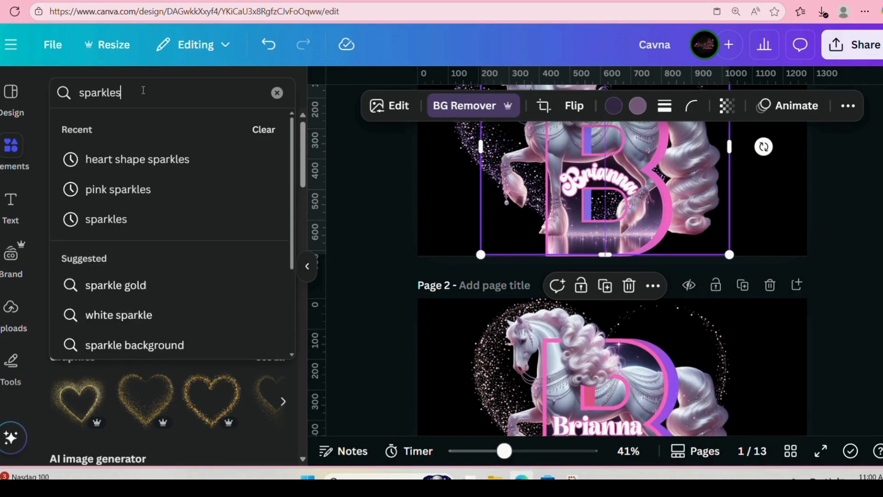
key("Return")
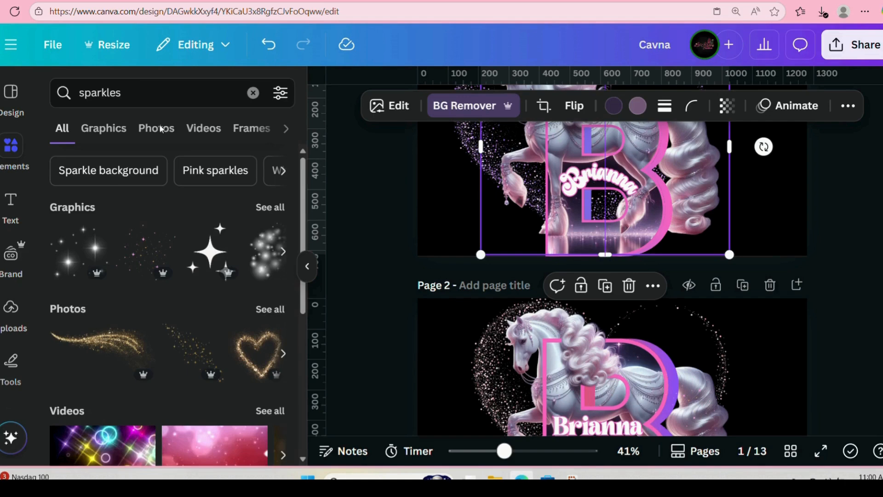
left_click(260, 209)
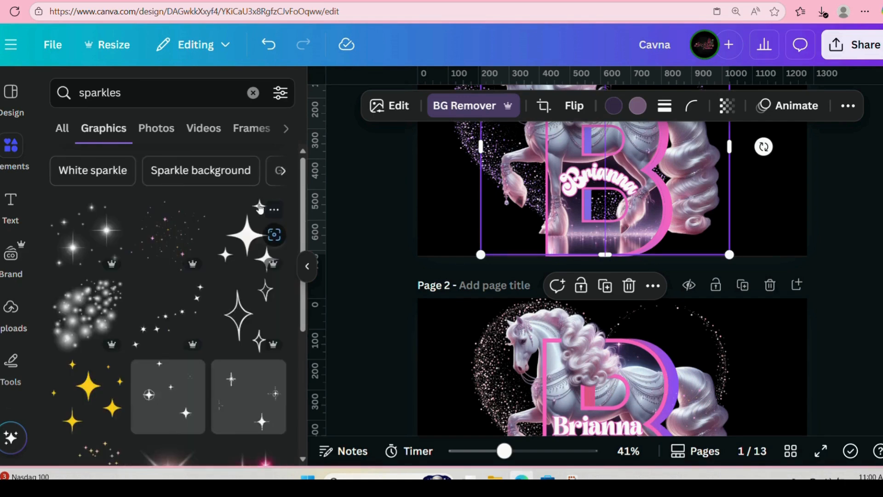
Add the scattered pink and orange sparkle graphic to page 1, place it over the horse's upper tail and rotate it diagonally
scroll(592, 263, "up", 1)
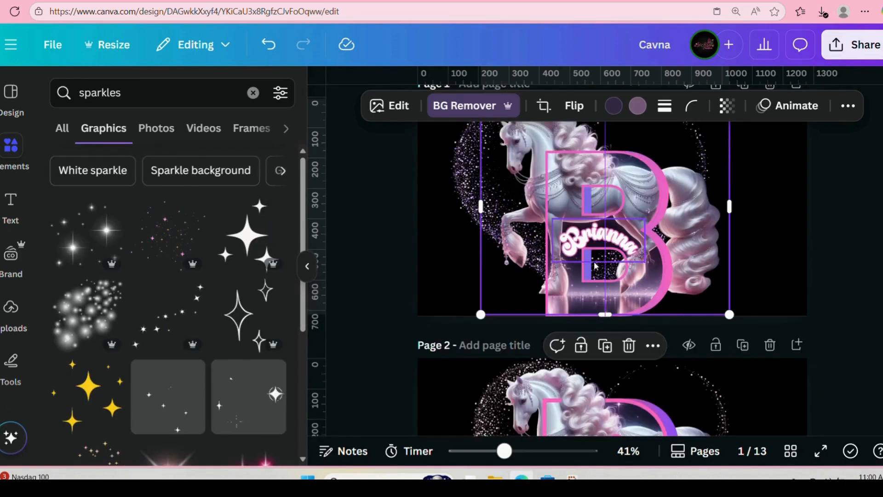
scroll(594, 266, "up", 1)
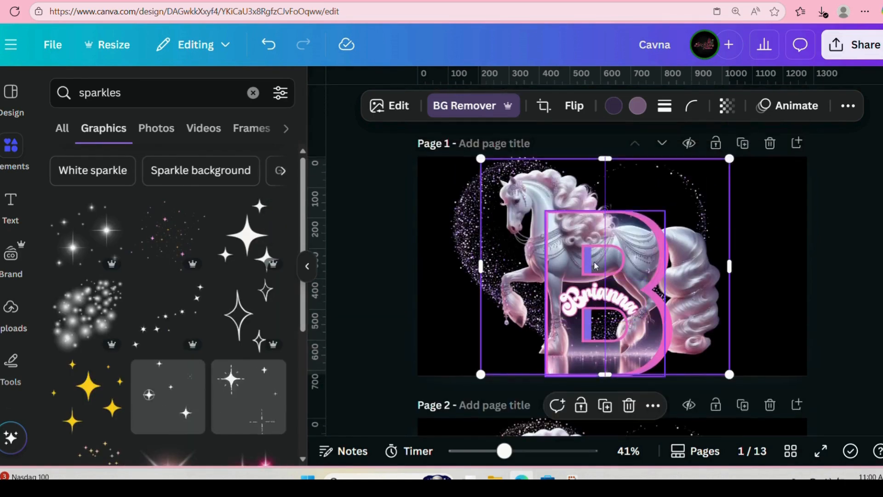
left_click(157, 243)
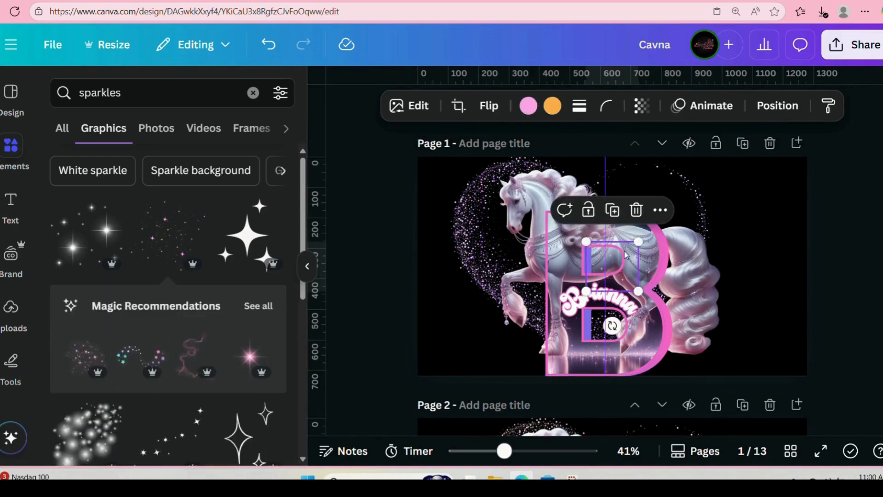
left_click_drag(625, 255, 701, 251)
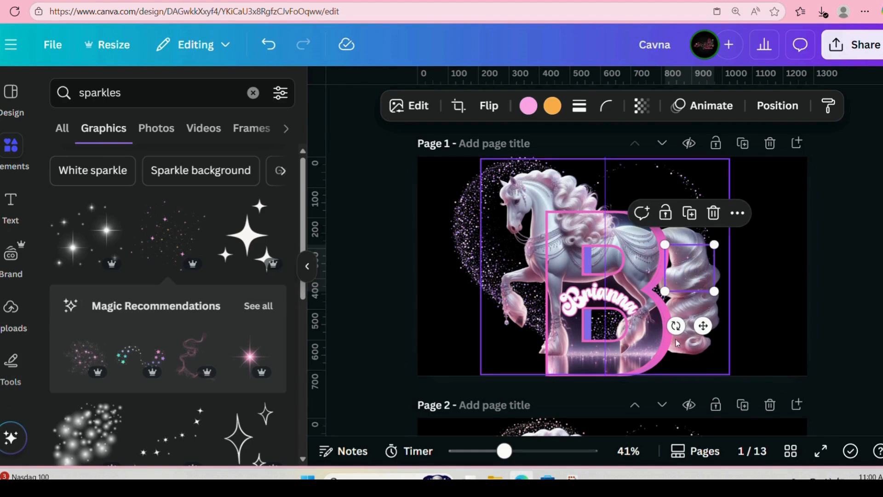
left_click_drag(691, 325, 722, 332)
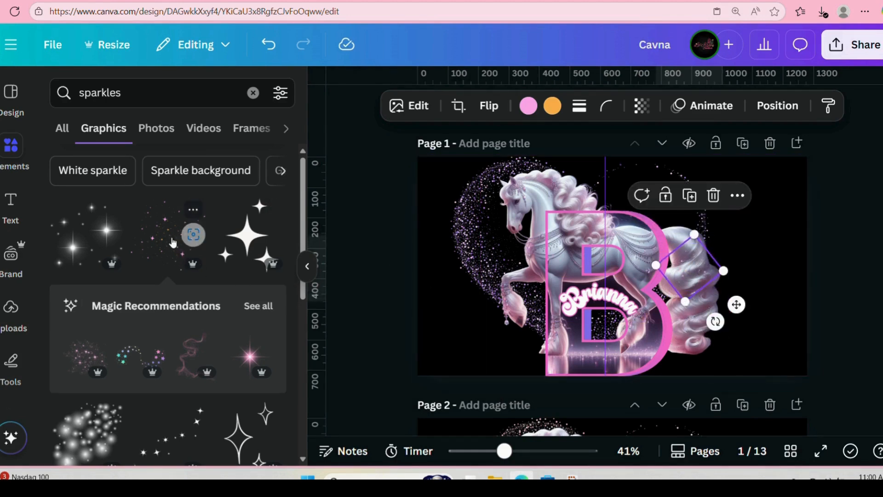
Duplicate the rotated sparkle graphic and place the copy over the lower part of the horse's tail
right_click(686, 271)
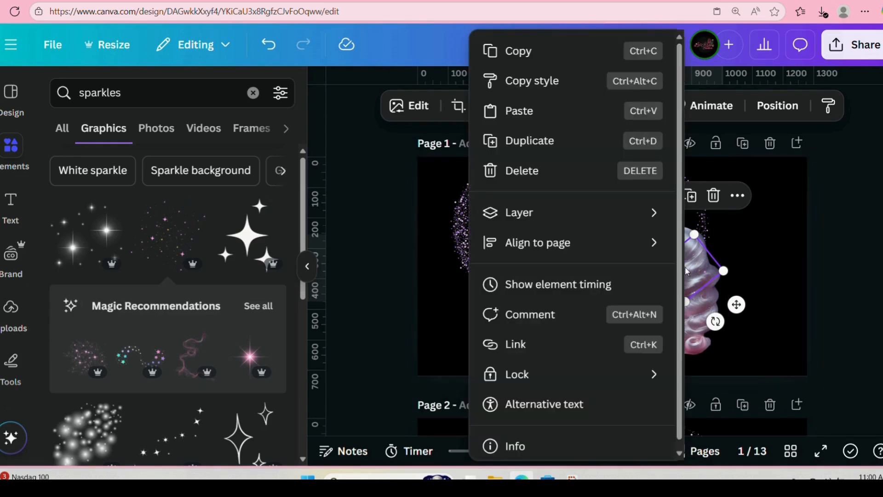
left_click(606, 142)
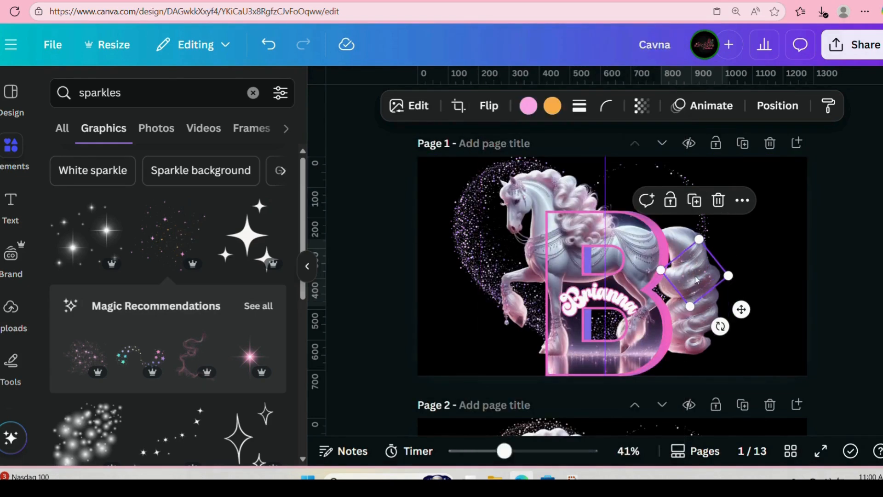
left_click_drag(697, 280, 693, 329)
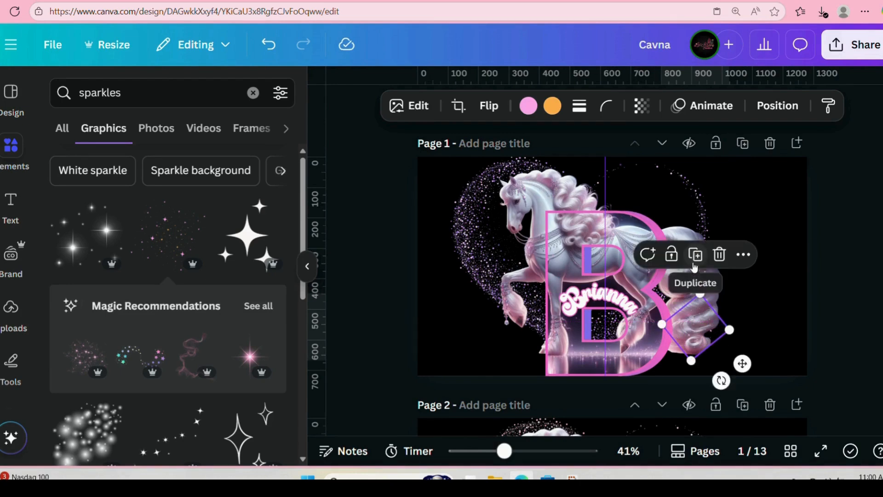
left_click(693, 278)
left_click_drag(694, 279, 691, 257)
left_click(704, 320)
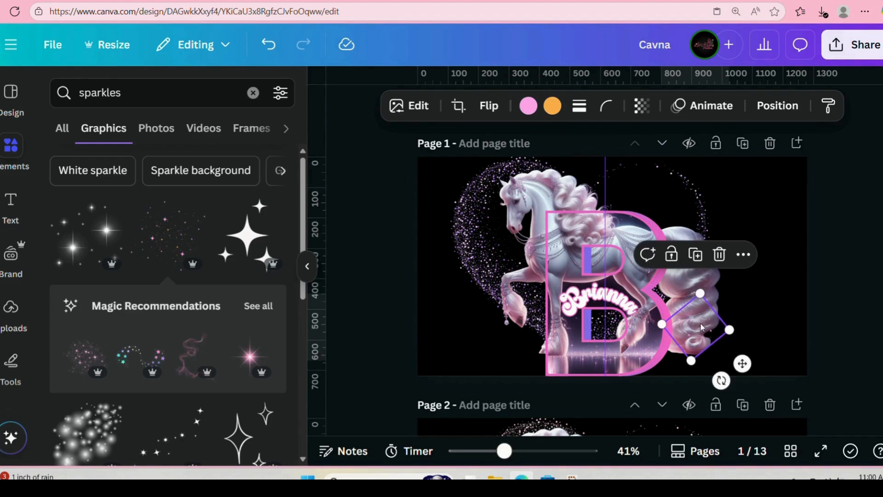
left_click_drag(701, 327, 698, 312)
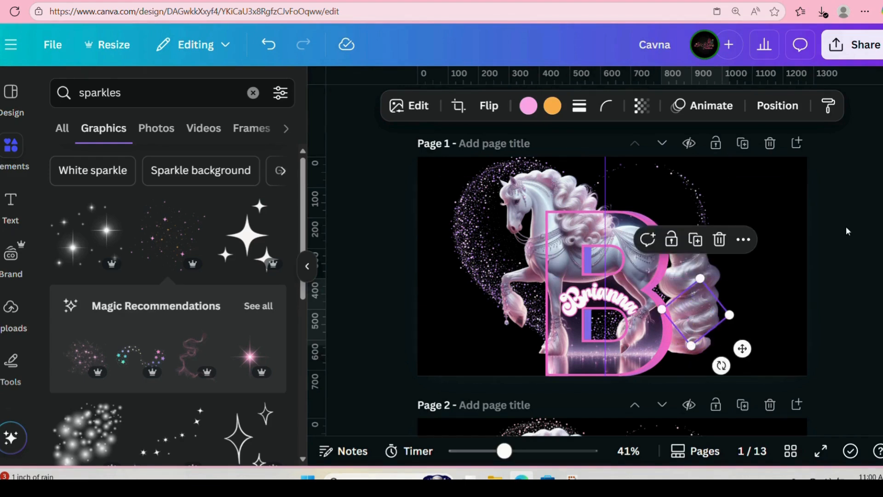
left_click(845, 227)
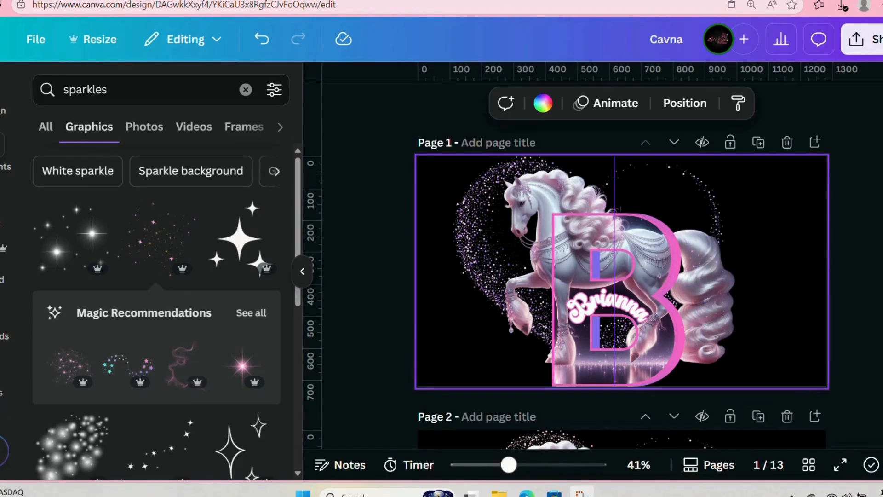
scroll(782, 203, "down", 2)
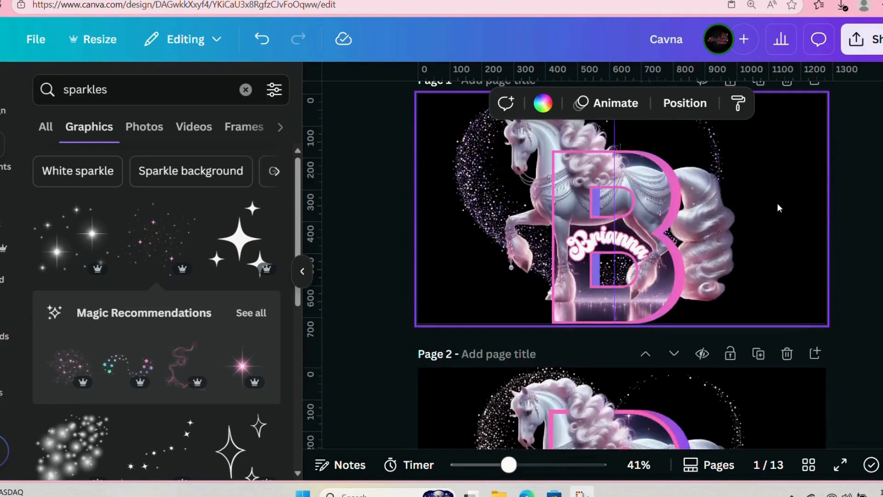
scroll(590, 159, "down", 2)
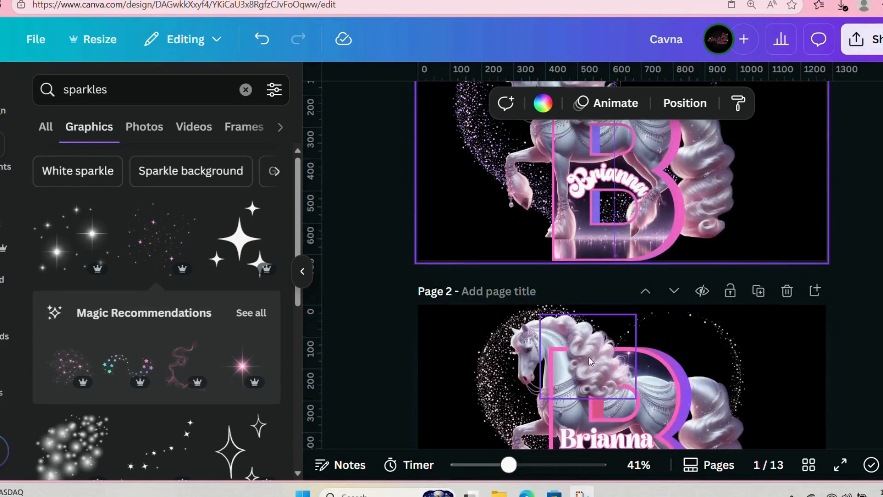
scroll(644, 355, "up", 2)
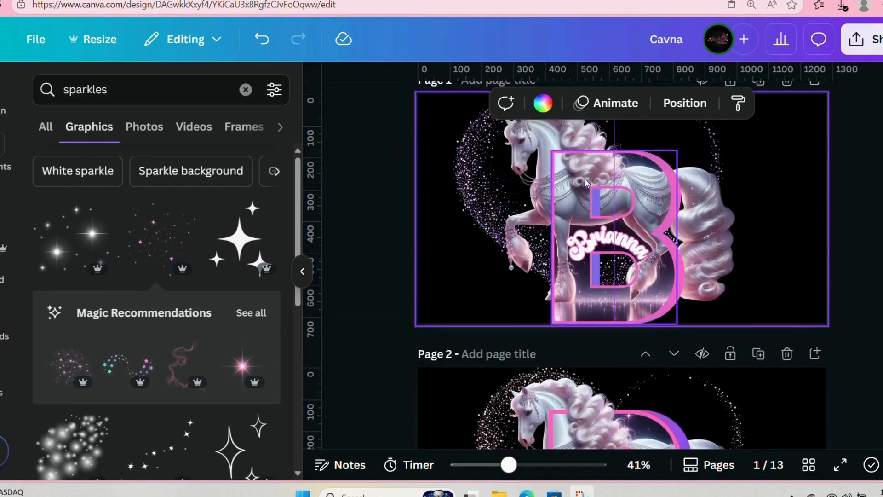
scroll(690, 266, "down", 10)
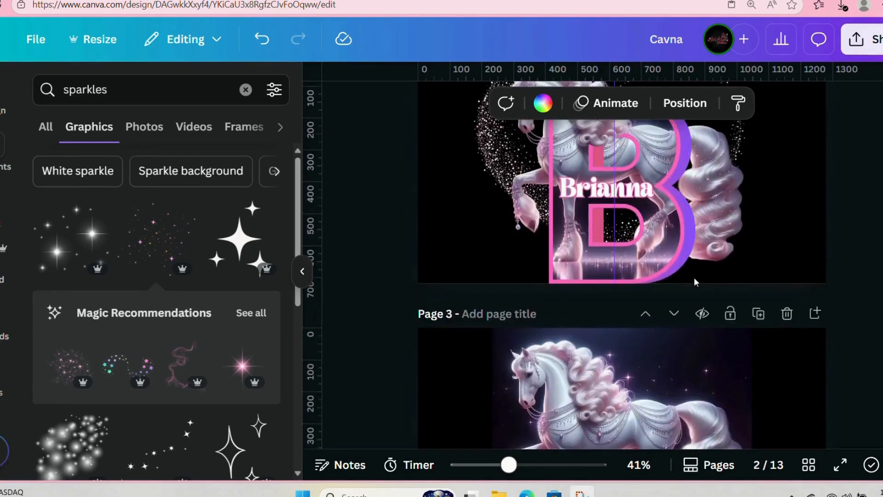
Start Magic Grab on the horse image with the dark starry background on page 3
scroll(694, 278, "down", 3)
left_click(644, 198)
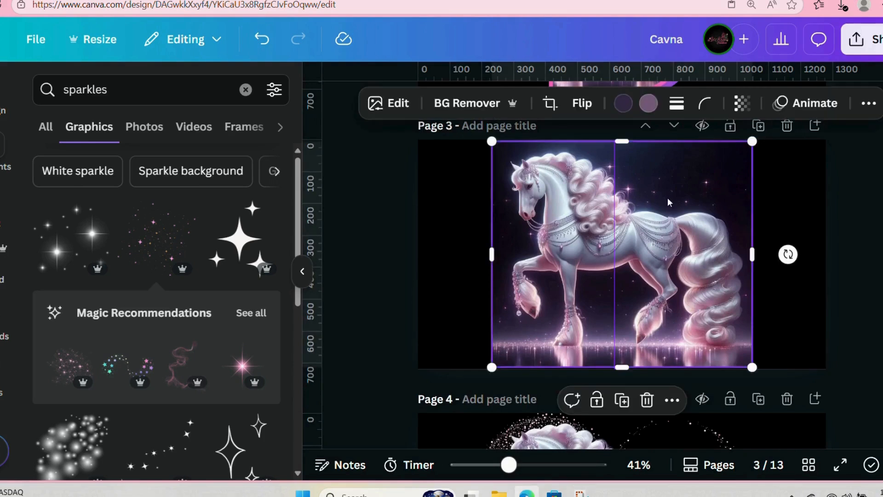
mouse_move(657, 202)
left_mouse_down()
mouse_move(694, 199)
mouse_move(654, 198)
left_mouse_up()
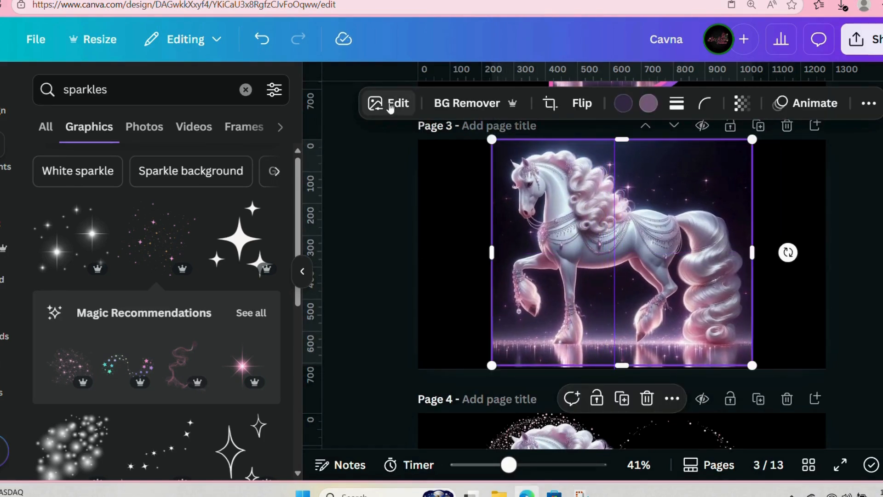
left_click(386, 104)
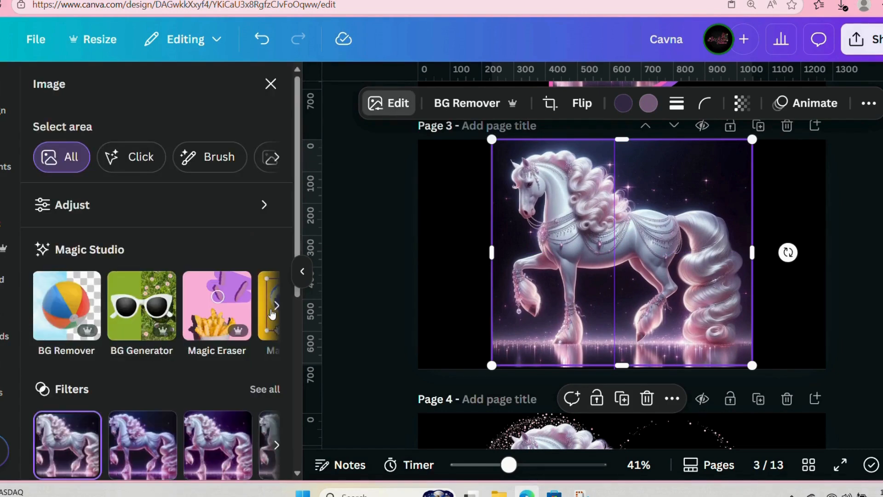
left_click(275, 306)
left_click(69, 305)
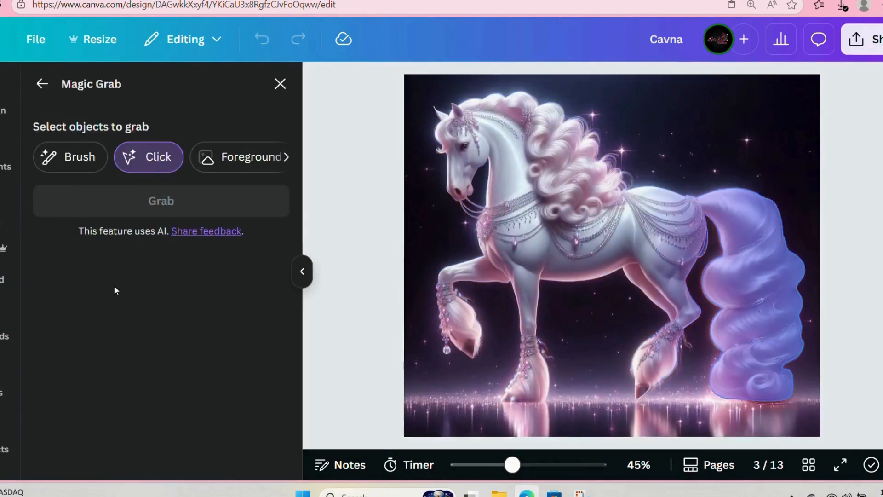
Brush over the horse's curly mane with a brush size of 37 and grab it as a separate element
left_click(85, 156)
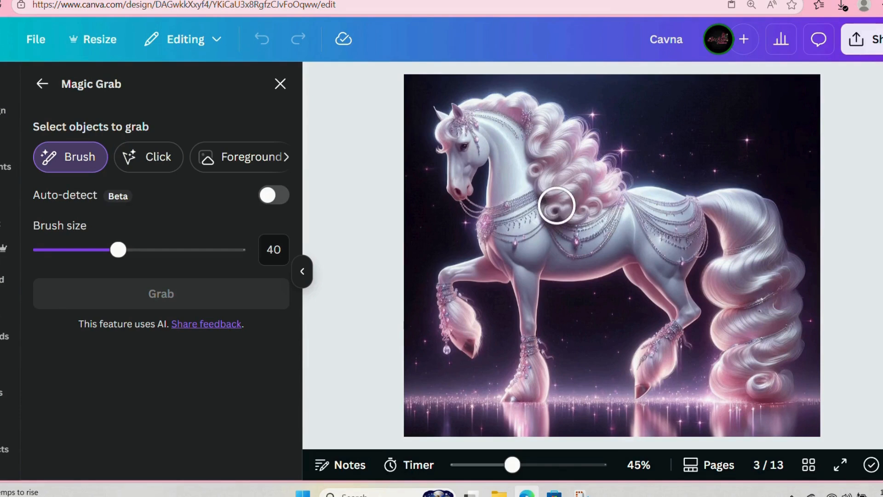
left_click_drag(118, 250, 113, 250)
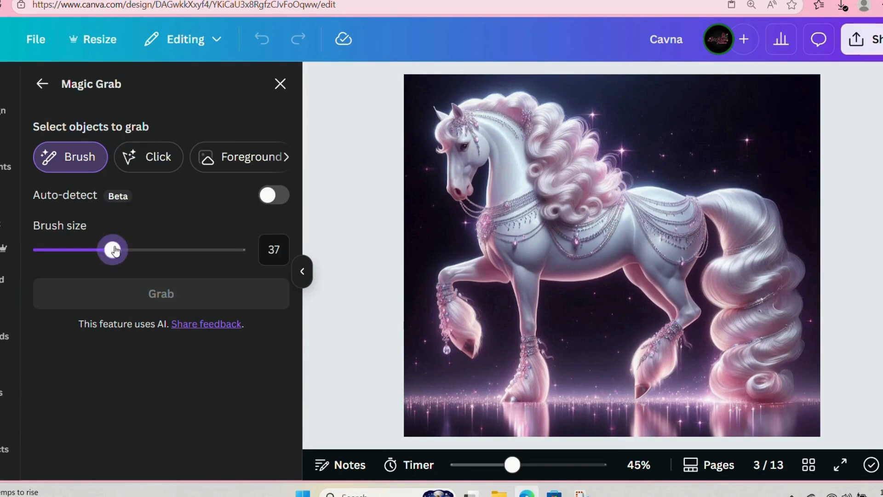
left_click_drag(547, 166, 562, 197)
mouse_move(557, 203)
left_mouse_down()
mouse_move(585, 203)
mouse_move(614, 183)
mouse_move(601, 166)
mouse_move(575, 164)
mouse_move(585, 146)
mouse_move(570, 150)
mouse_move(573, 134)
mouse_move(544, 144)
mouse_move(554, 119)
mouse_move(549, 136)
mouse_move(549, 126)
mouse_move(520, 109)
left_mouse_up()
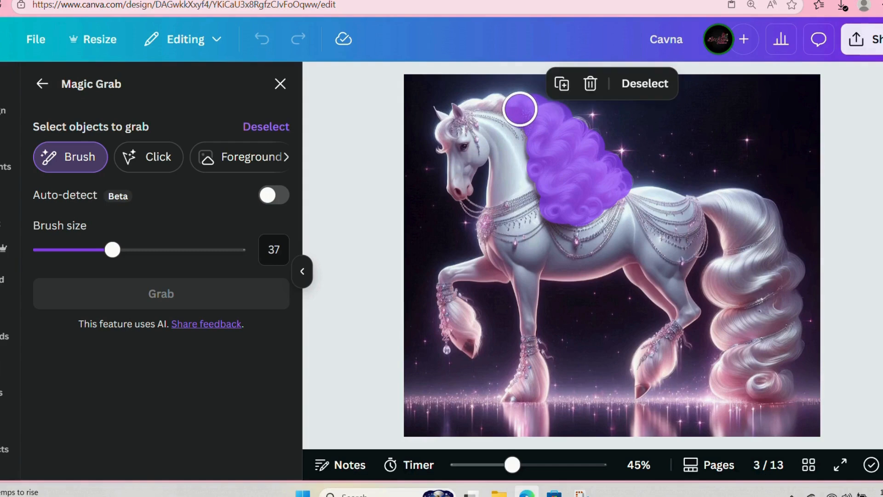
left_click(148, 292)
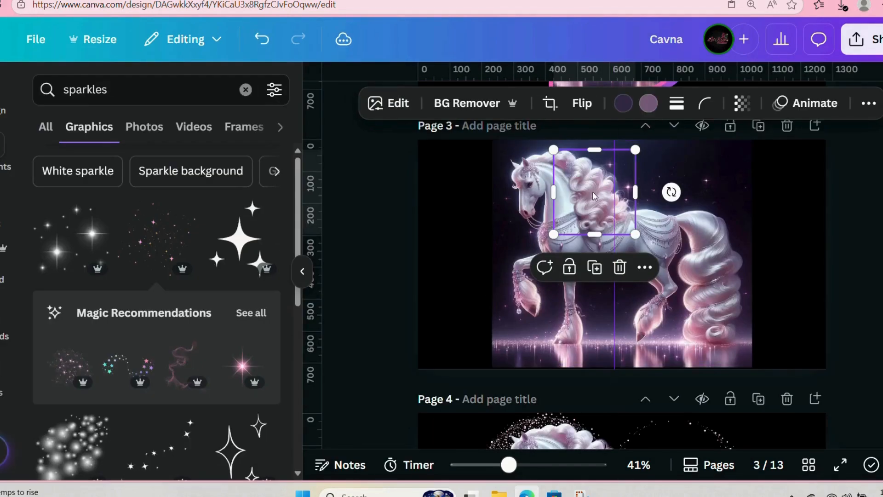
Move the grabbed mane from page 3 to page 1 and align it over the horse's mane in front of the B frame
left_click_drag(593, 197, 693, 196)
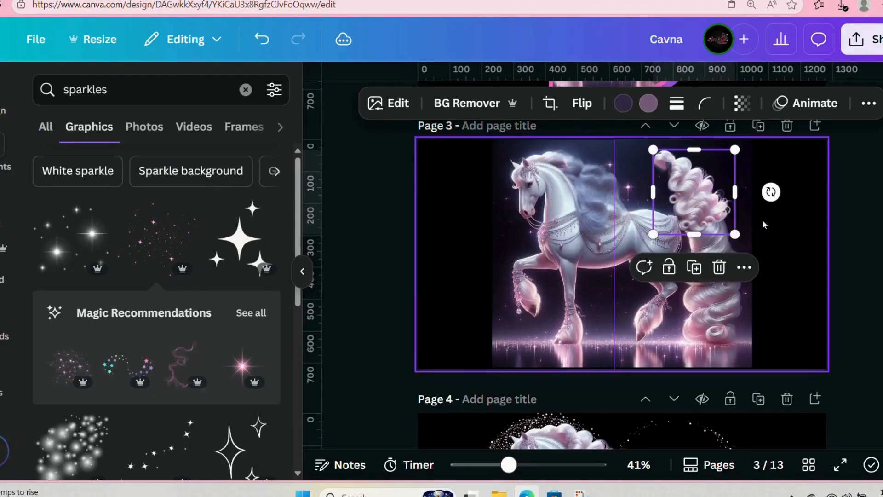
scroll(763, 224, "up", 2)
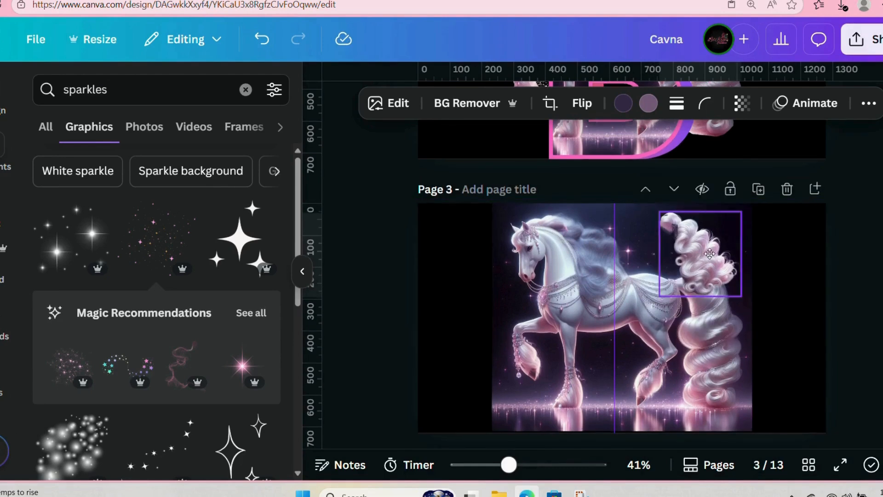
scroll(690, 253, "up", 6)
scroll(658, 239, "up", 3)
left_click_drag(658, 239, 580, 189)
scroll(754, 169, "up", 1)
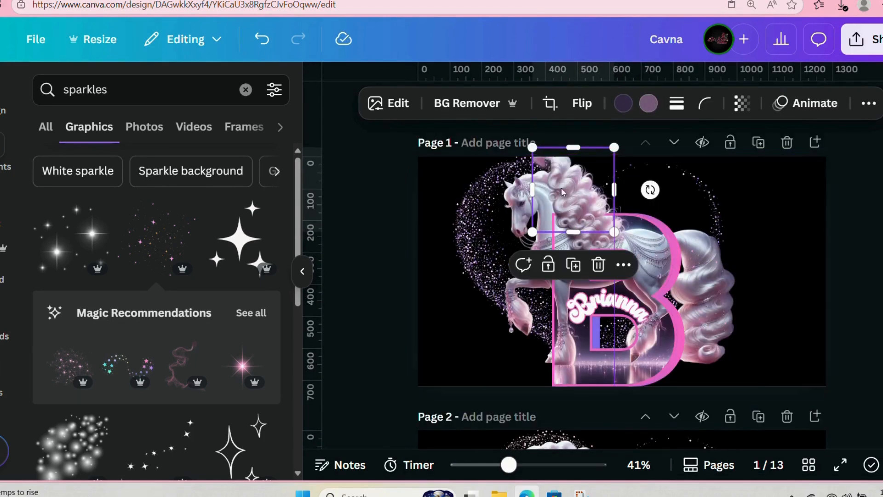
left_click_drag(576, 190, 590, 206)
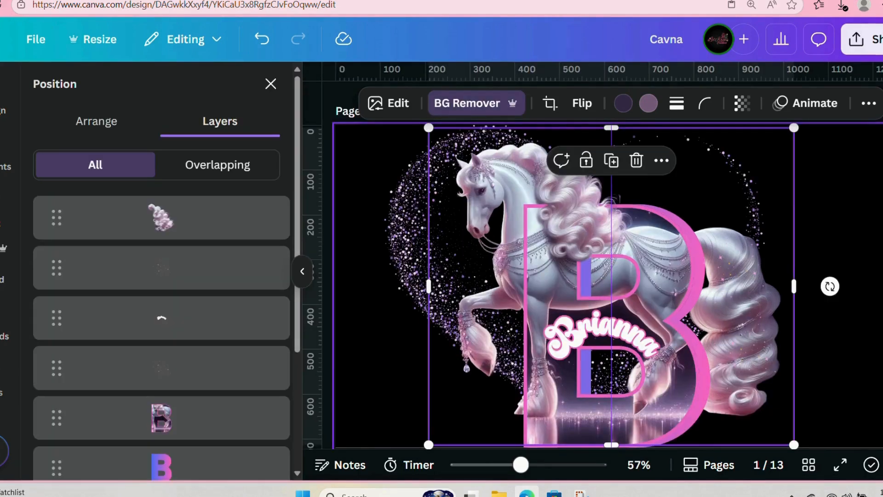
left_click(863, 170)
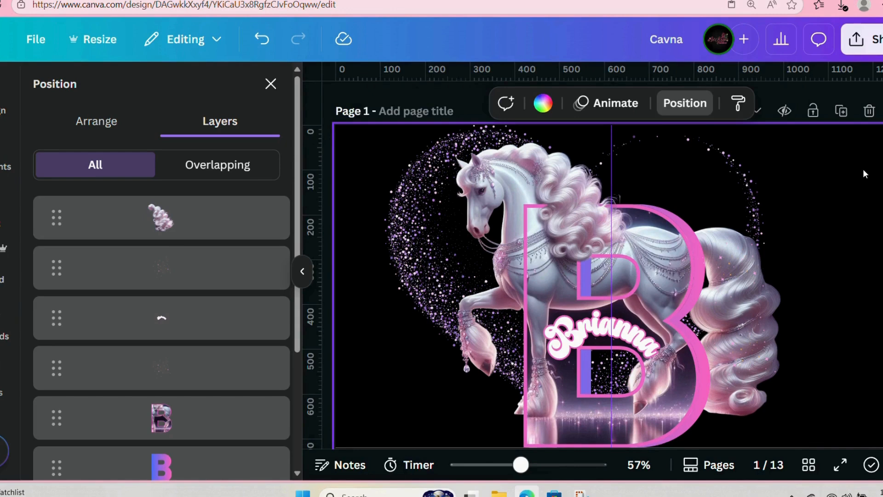